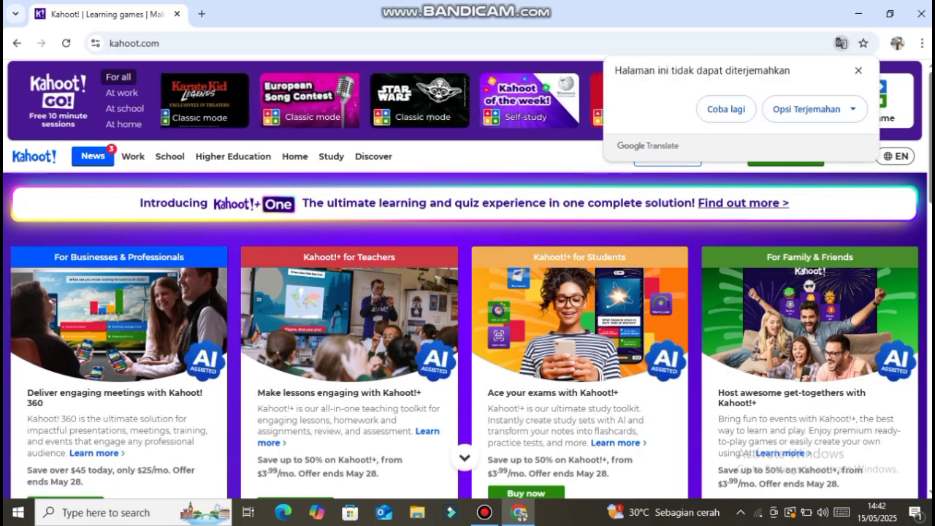
Dismiss the translation notice and log in to Kahoot with the prefilled account credentials.
click(858, 71)
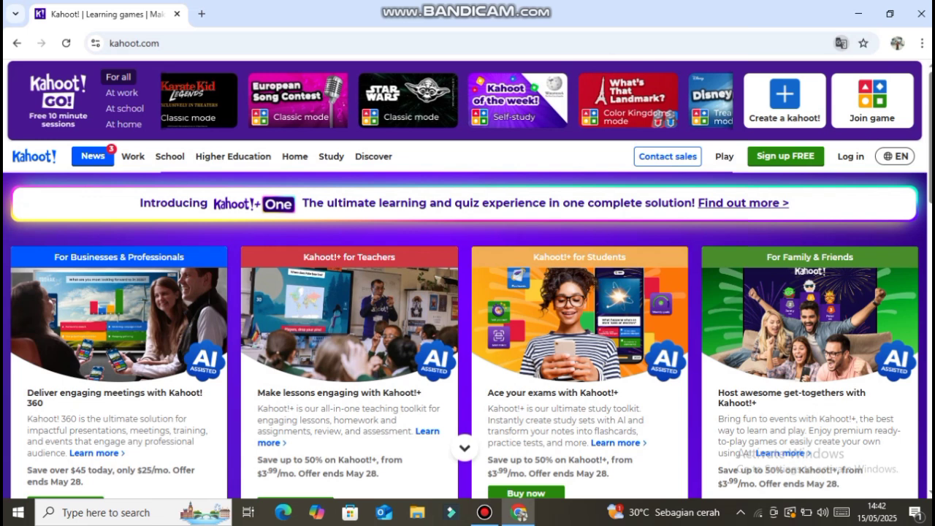
click(895, 157)
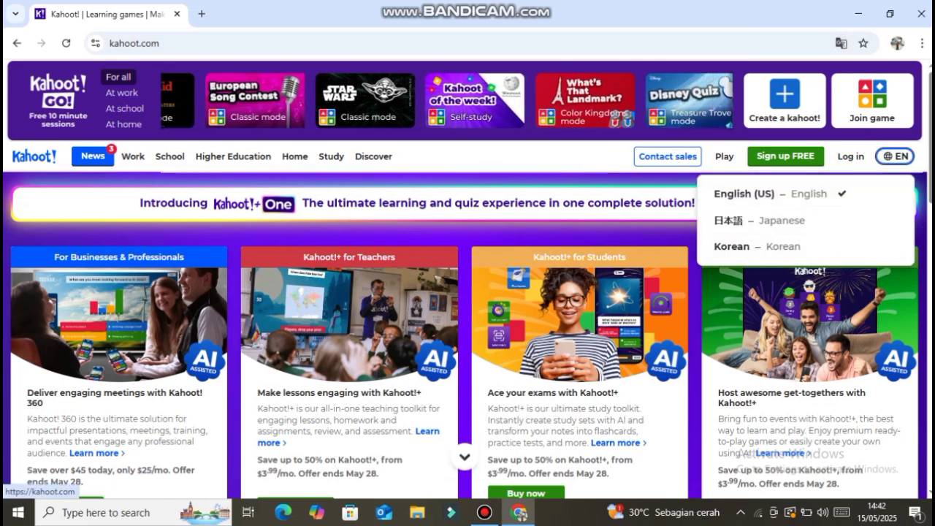
click(850, 157)
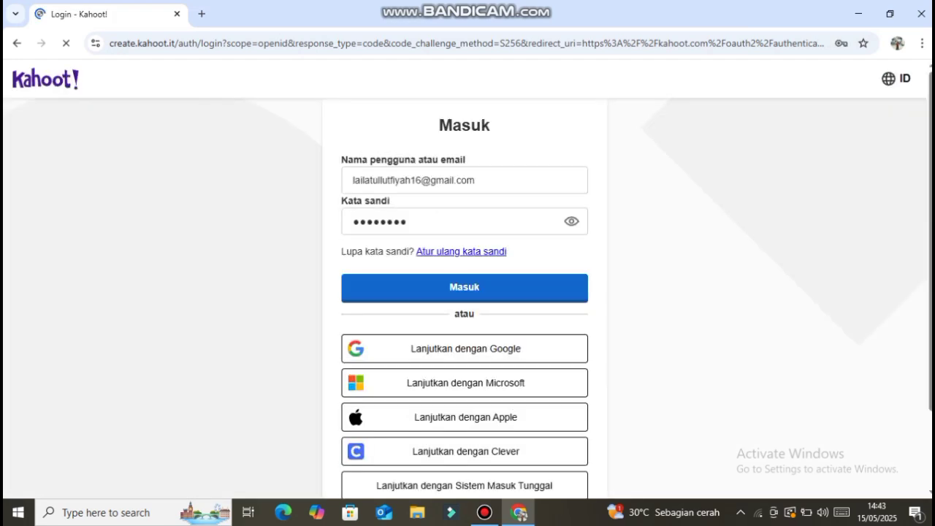
click(464, 288)
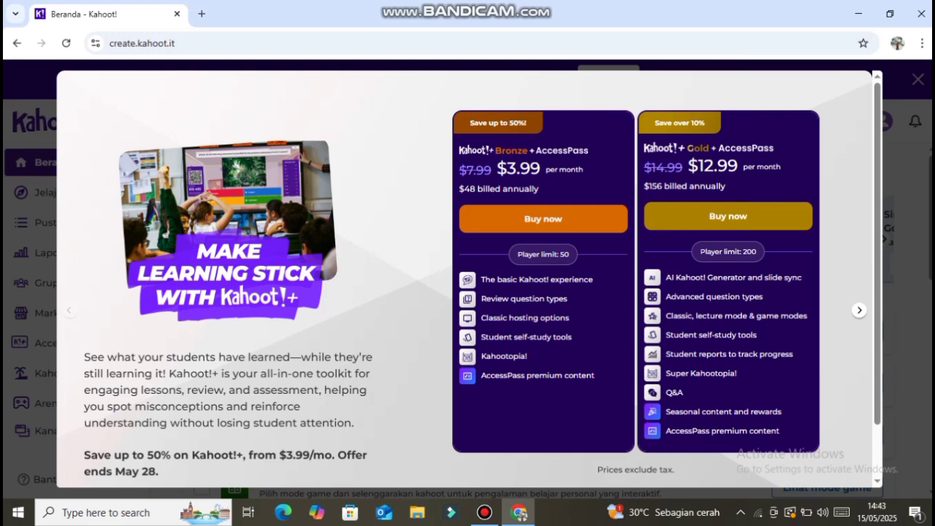
Dismiss the subscription offer, start a new kahoot, and leave the AI generator for the blank quiz question.
key(Escape)
click(826, 121)
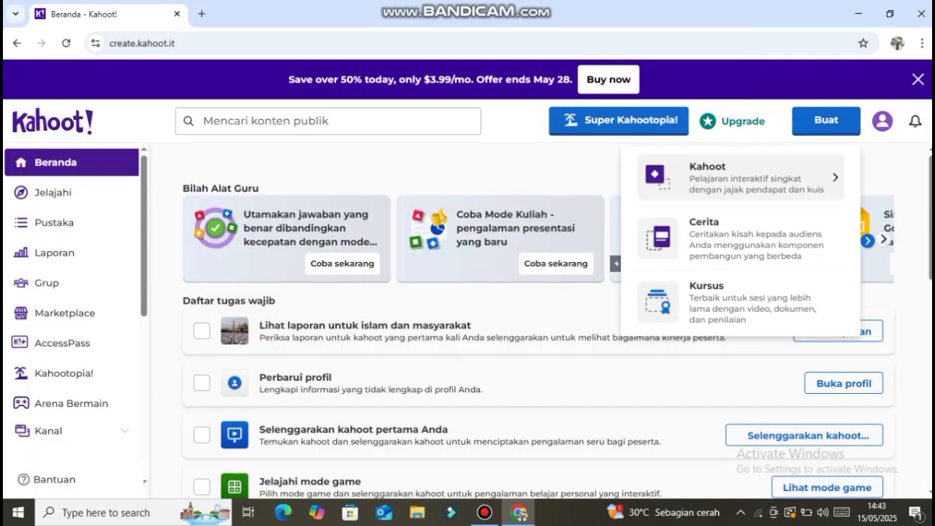
click(731, 178)
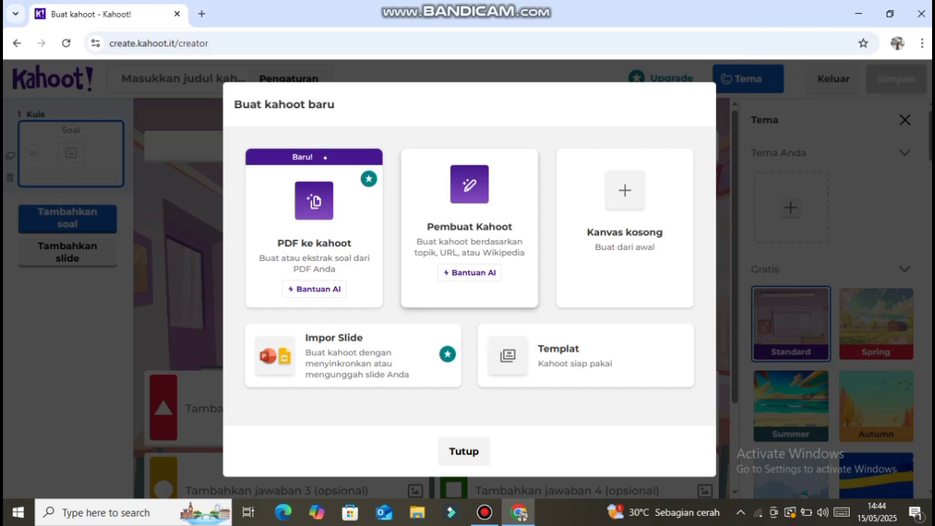
click(469, 227)
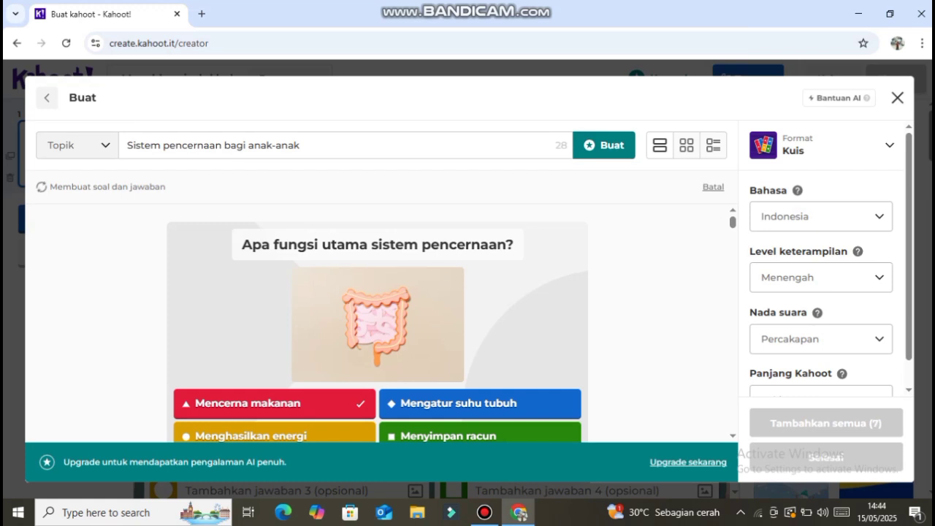
click(896, 97)
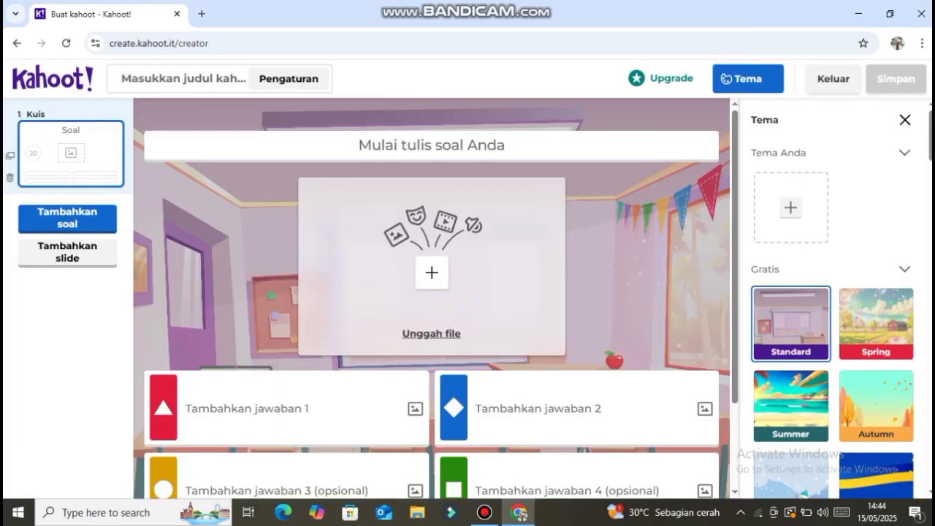
Enter the quiz question "Apa kelebihan menggunakan kahoot sebagai media pembelajaran?".
click(432, 145)
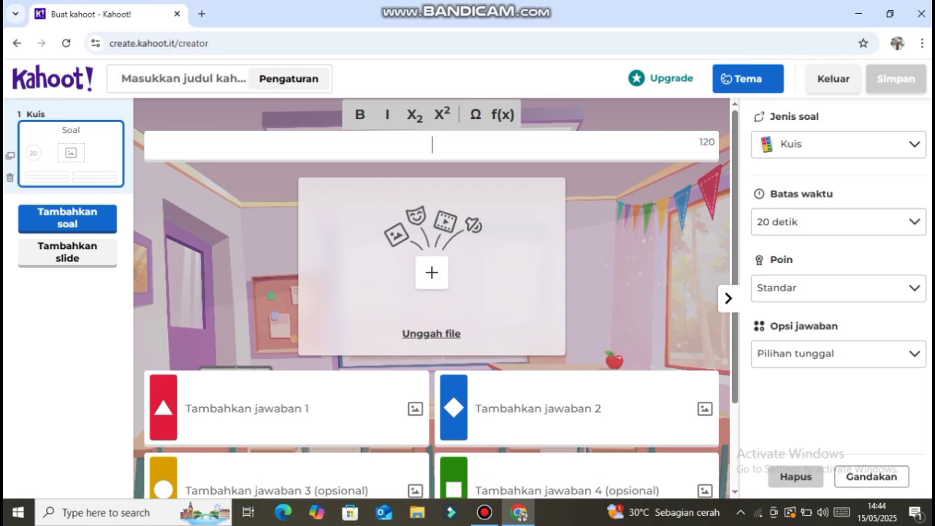
text(SA)
key(BackSpace)
key(BackSpace)
text(Apa kelebihan )
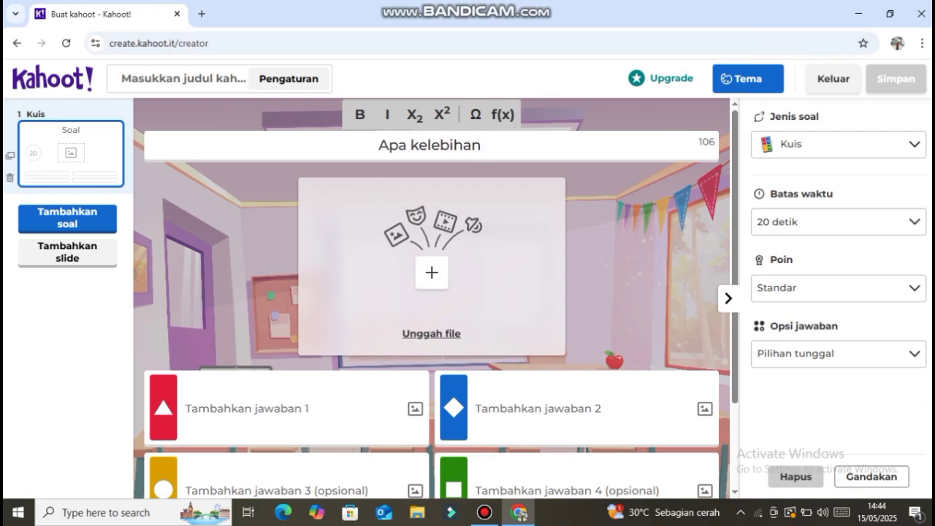
text(mengguna)
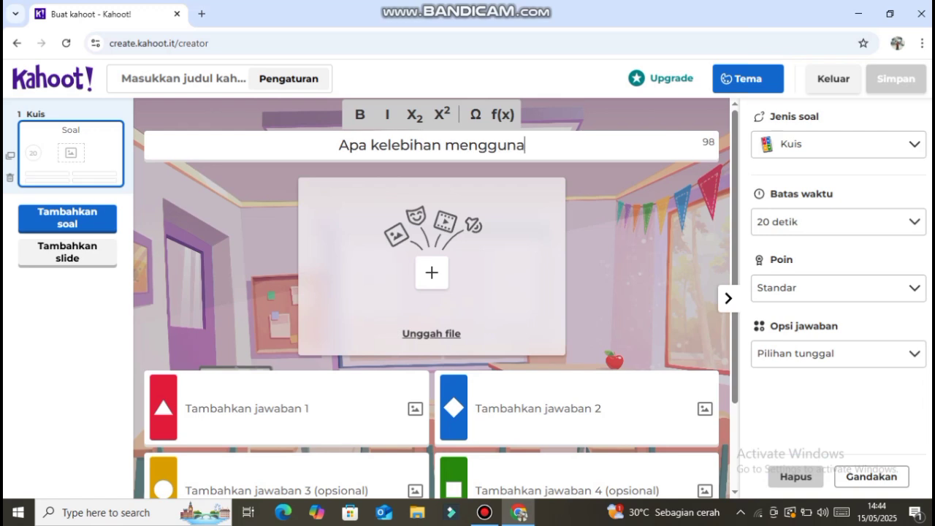
text(kan )
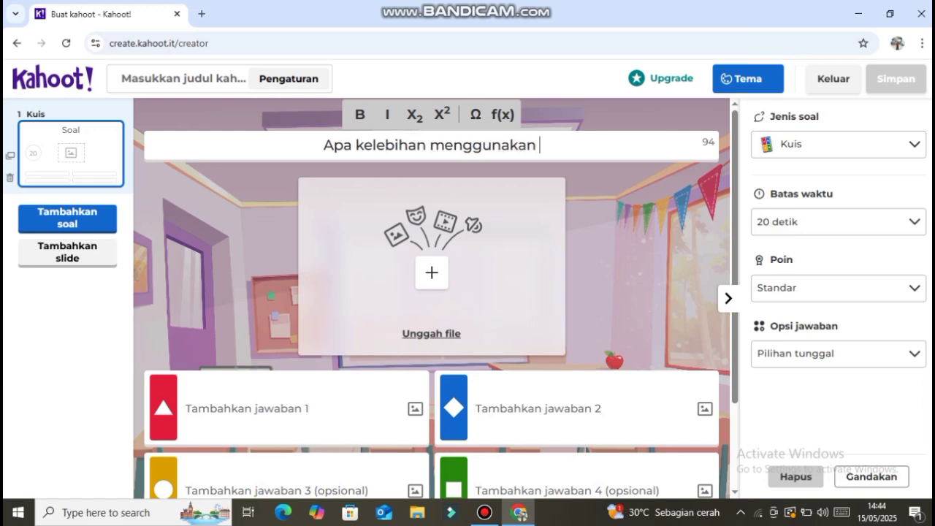
text(ka)
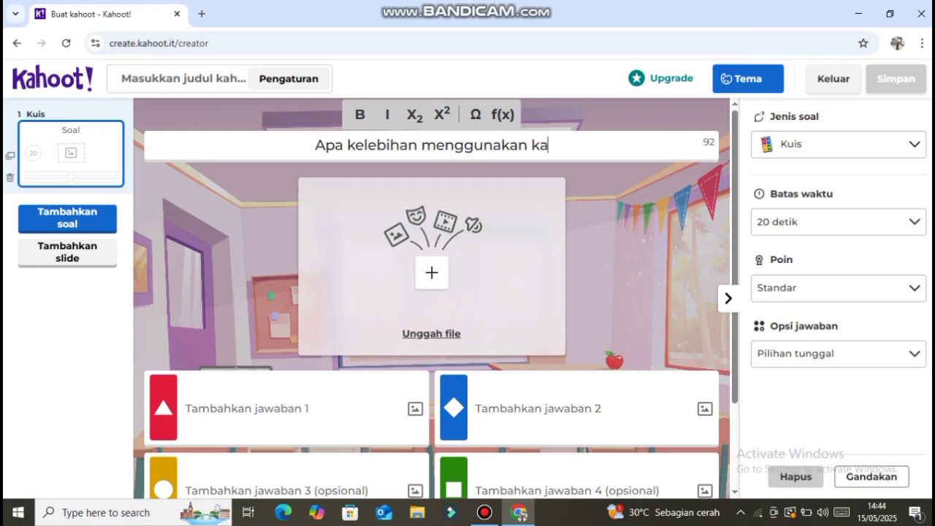
text(hoot sebaga)
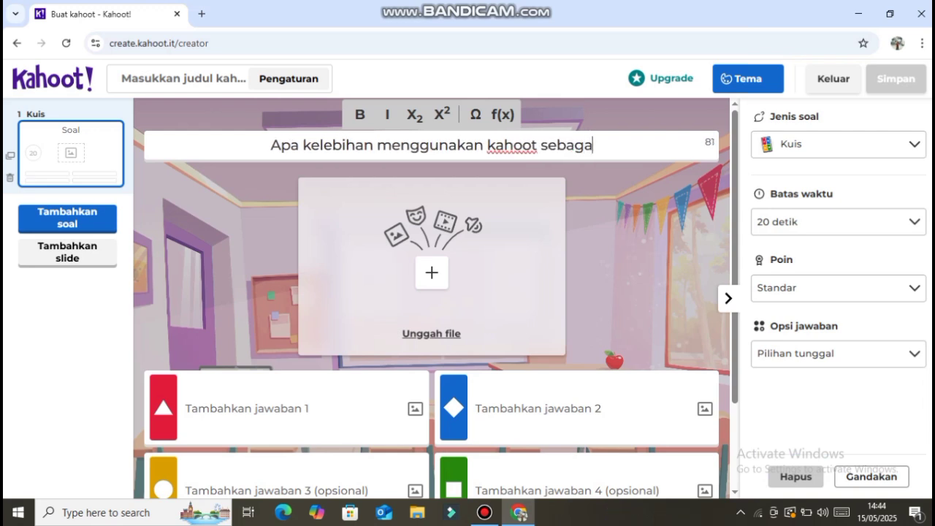
text(i media)
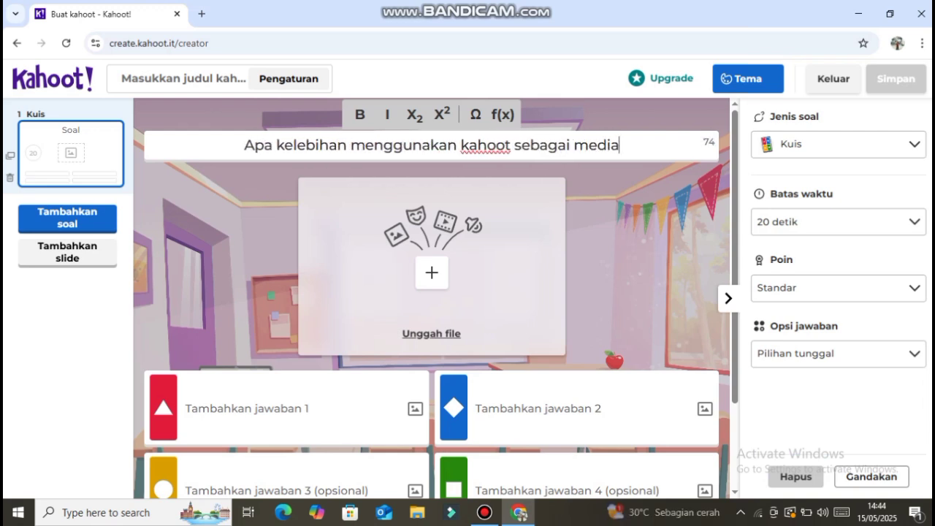
text( pe,belajara)
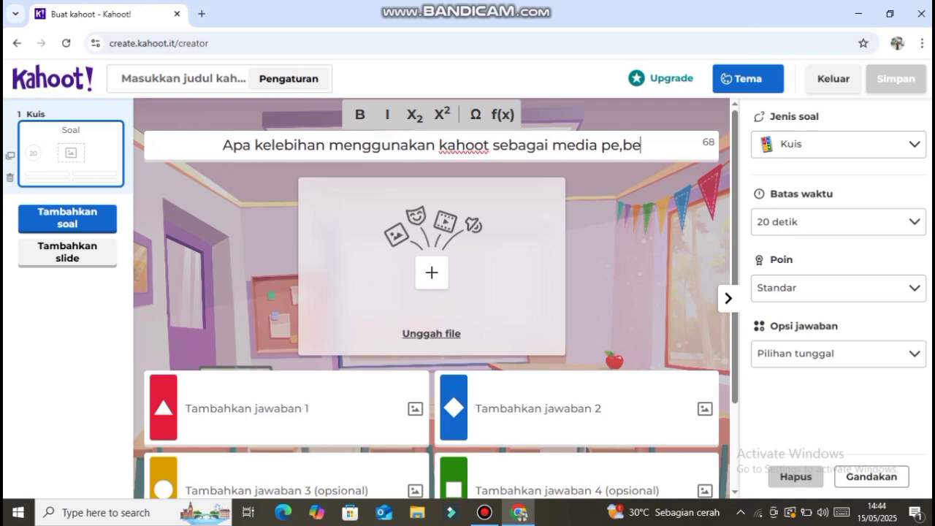
key(BackSpace)
key(BackSpace)
key(BackSpace)
key(BackSpace)
key(BackSpace)
key(BackSpace)
key(BackSpace)
key(BackSpace)
key(BackSpace)
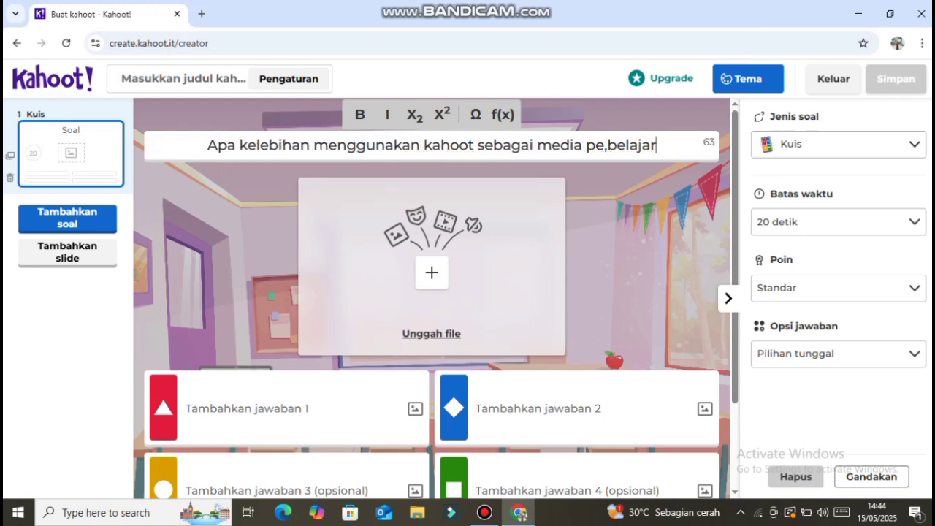
text(m)
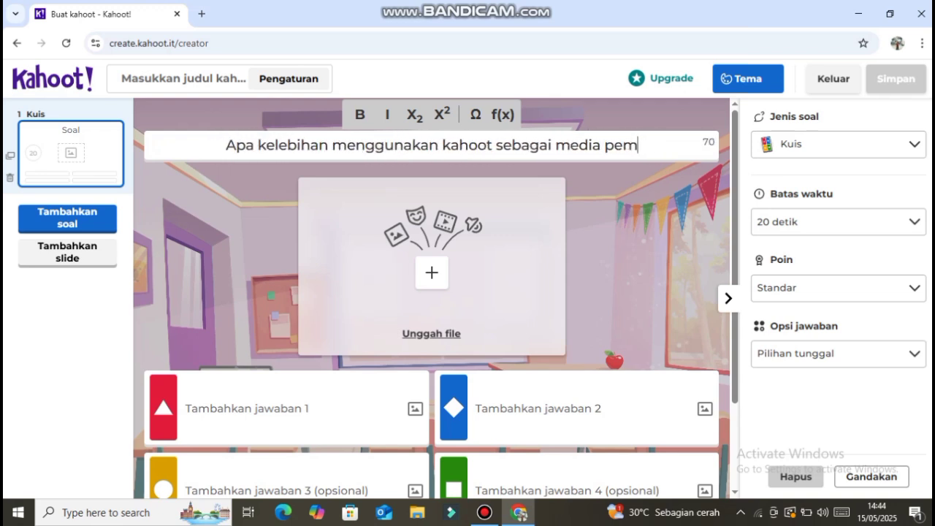
text(belajar)
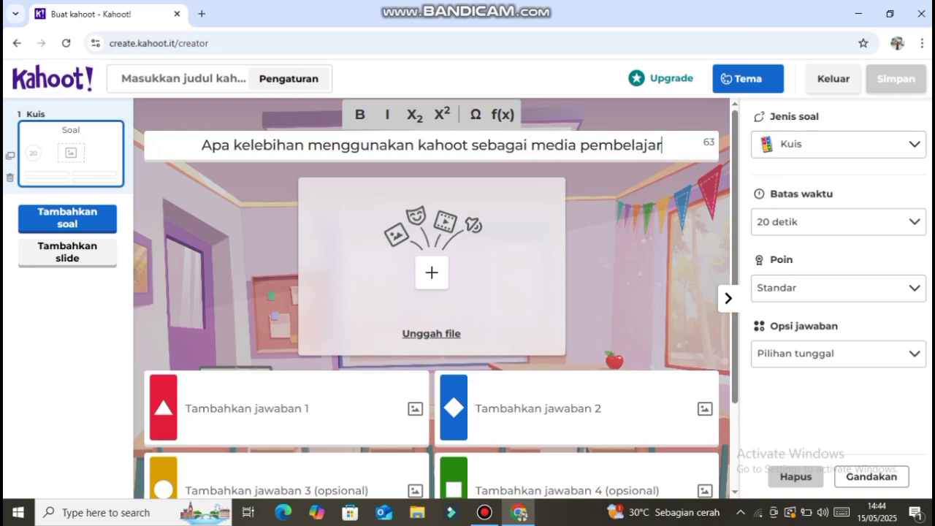
text(an?)
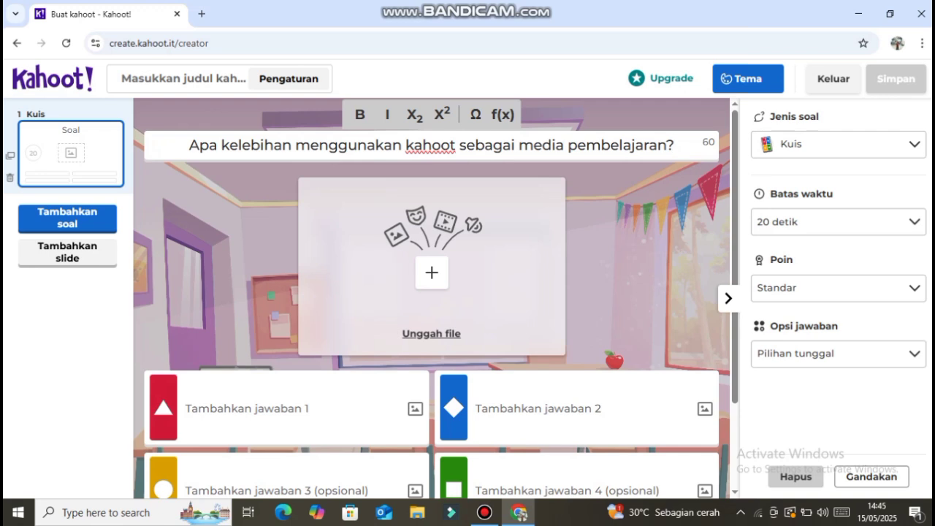
Enter "Meningkatkan keterlibatan siswa dalam pembelajaran" as answer 1.
click(246, 408)
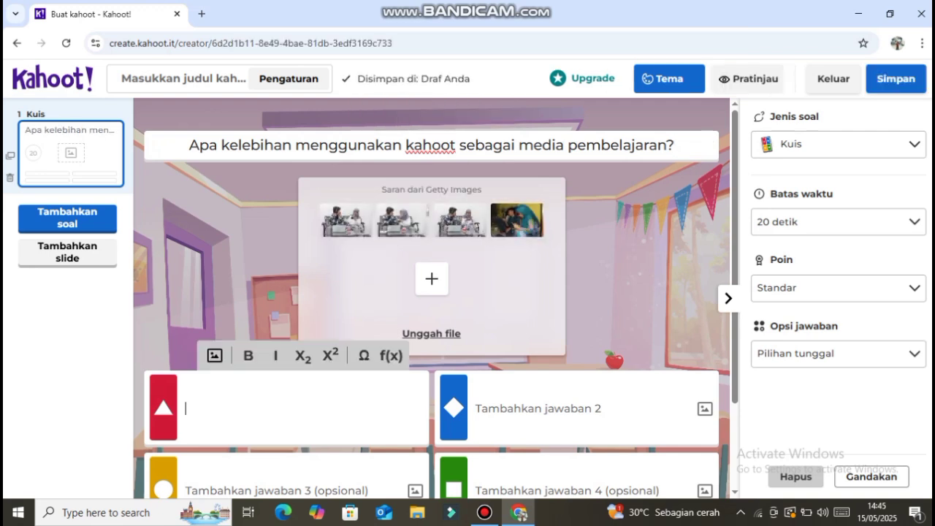
text(Me)
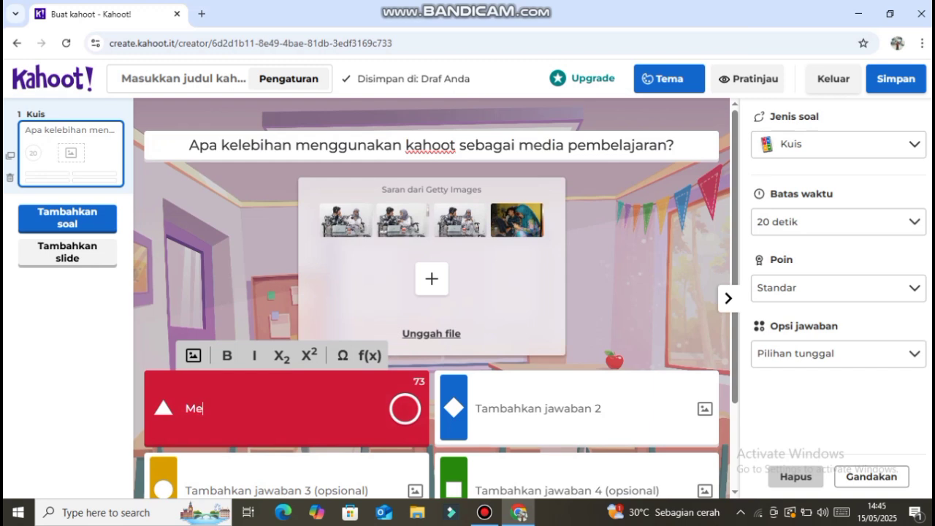
text(ningkatkan)
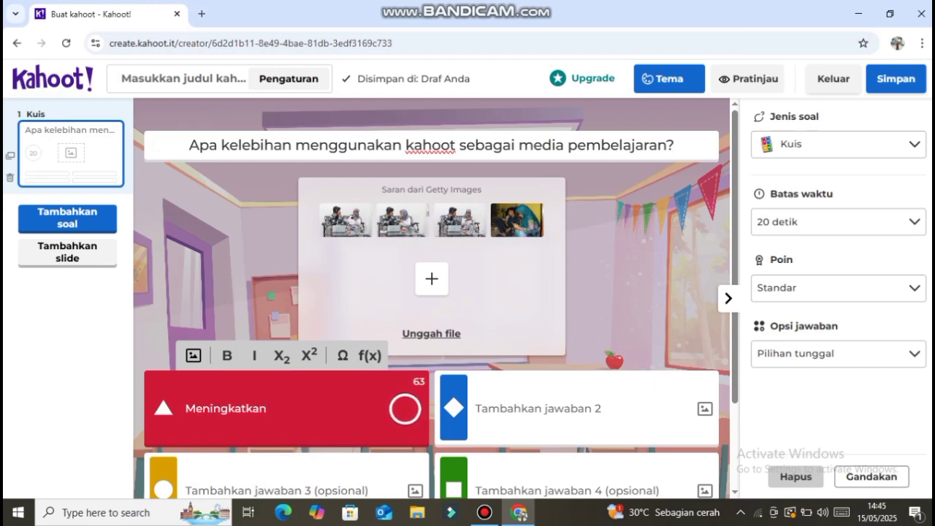
text( keterlibatan sisw)
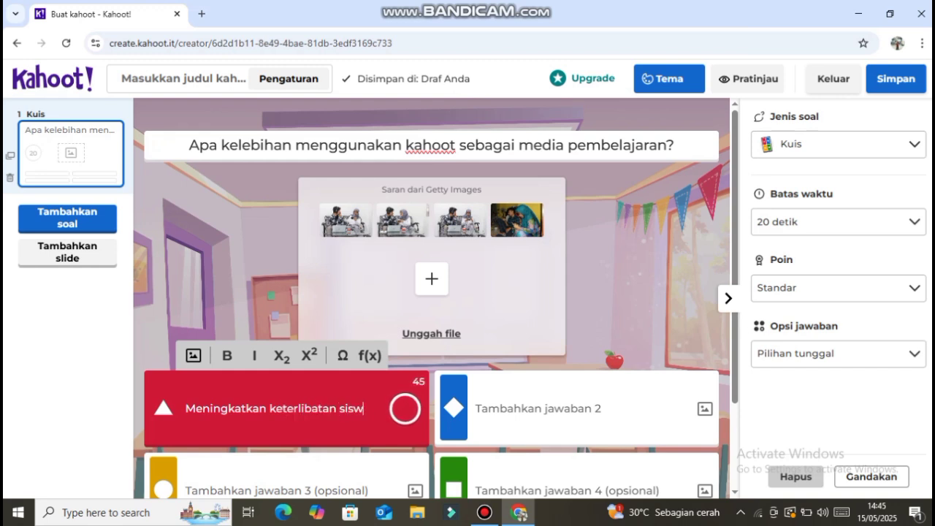
text(a dal)
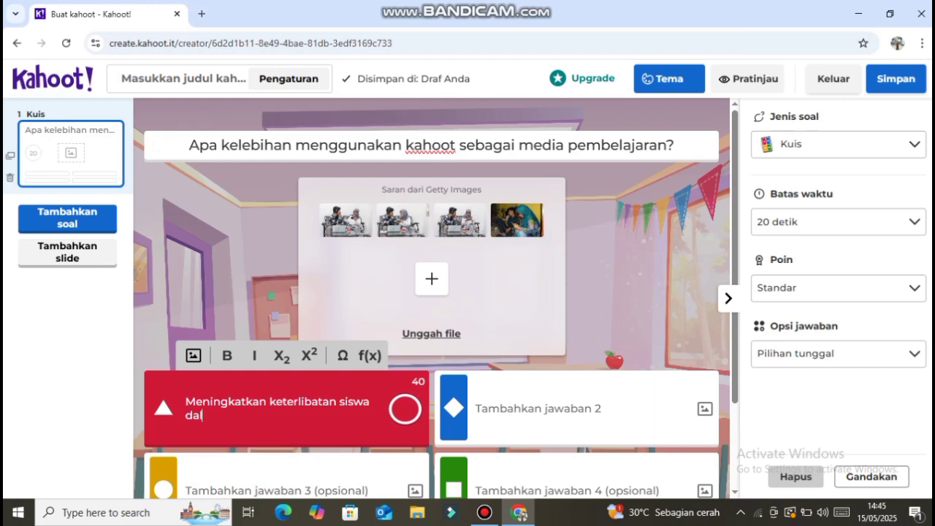
text(am pembelajaran)
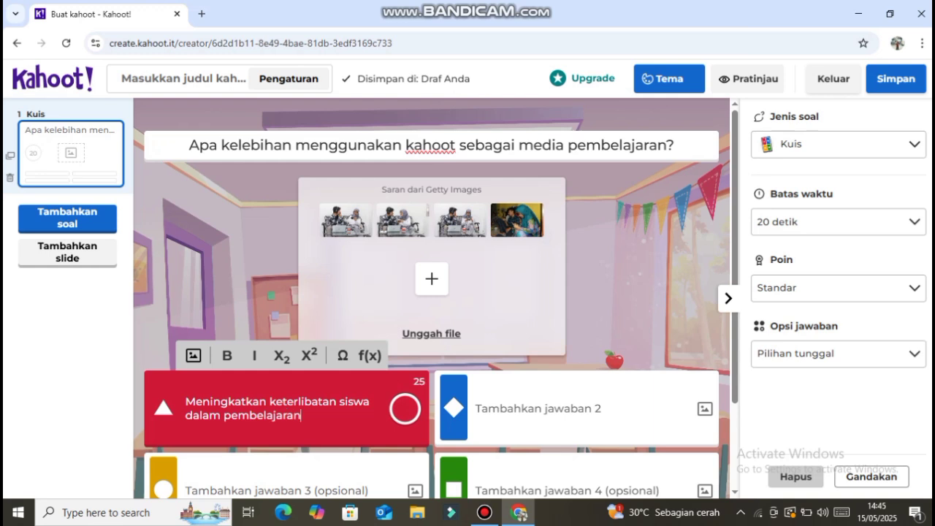
Enter "Meningkatkan kesulitan materi" as answer 3.
click(276, 490)
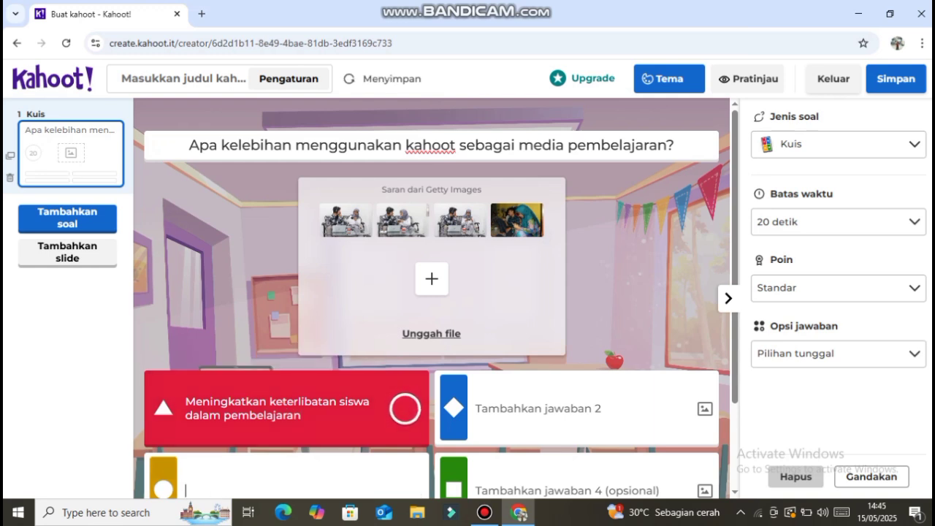
text(Meningka)
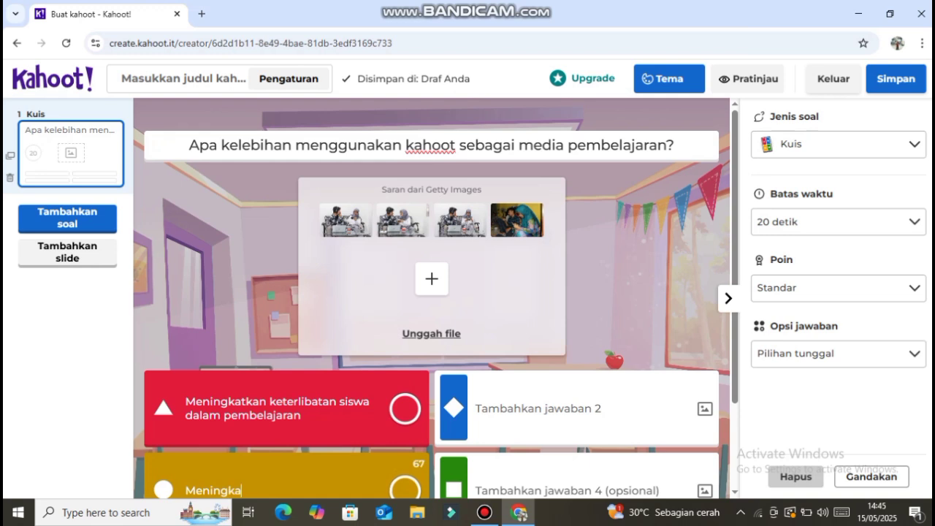
text(tkan kes)
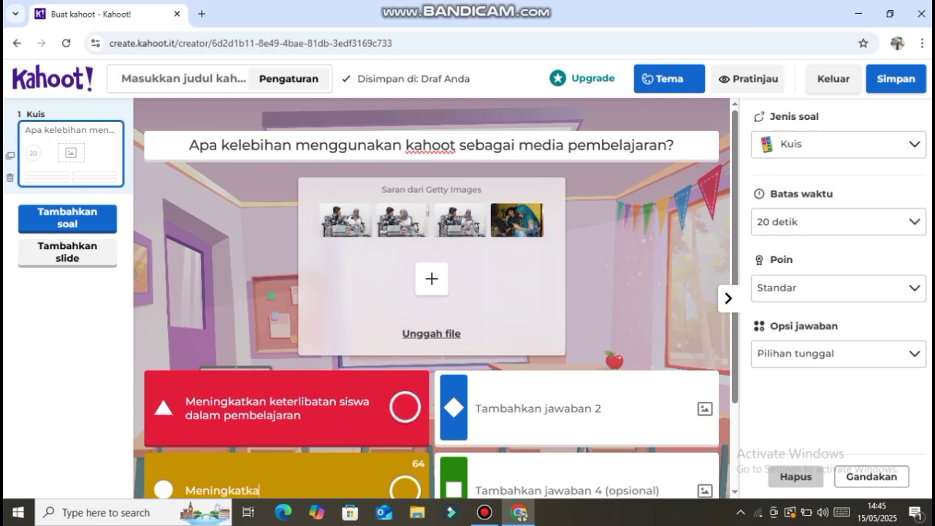
text(ulitan materi)
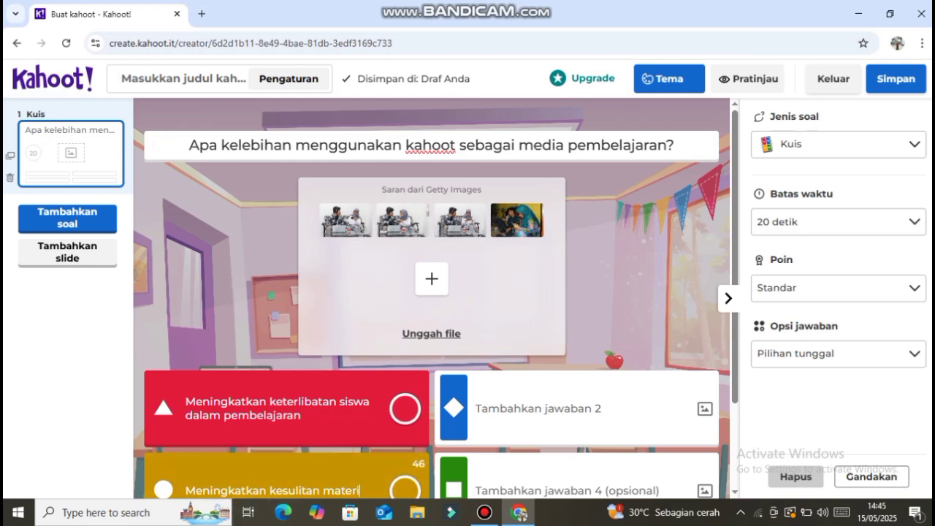
Enter "Mengurangi waktu pembelajaran" as answer 2.
click(538, 408)
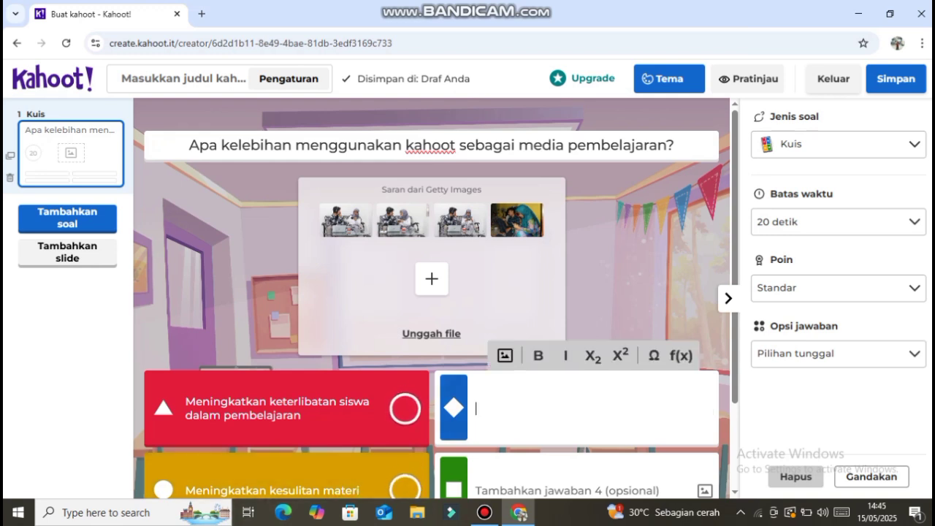
text(Mengu)
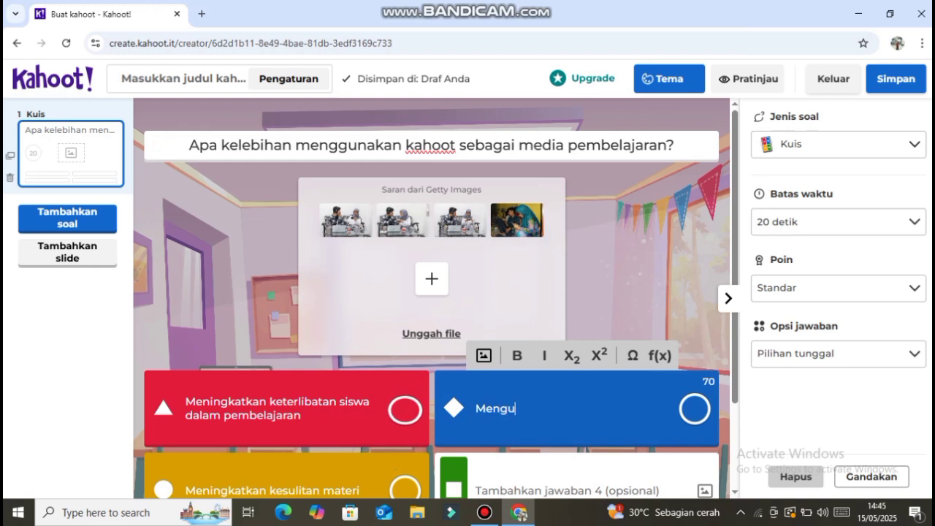
text(rangi waktu pembela)
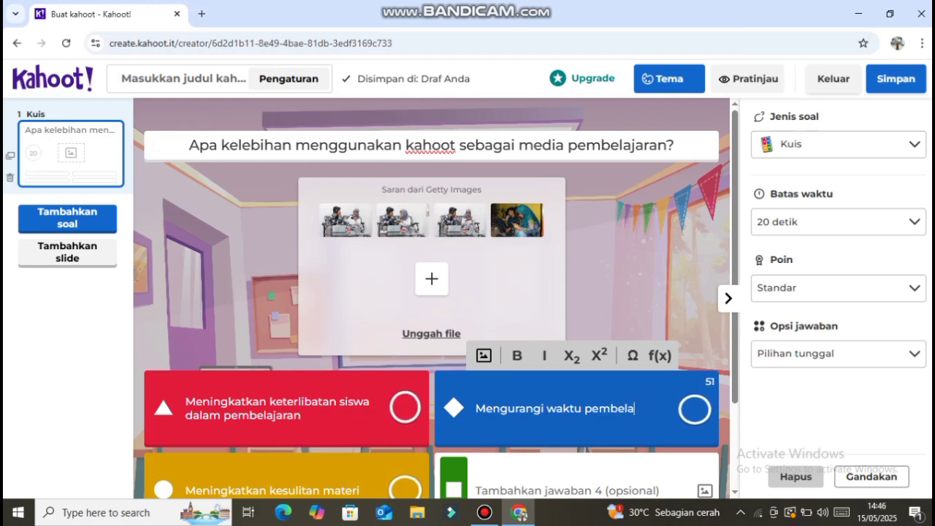
text(jaen)
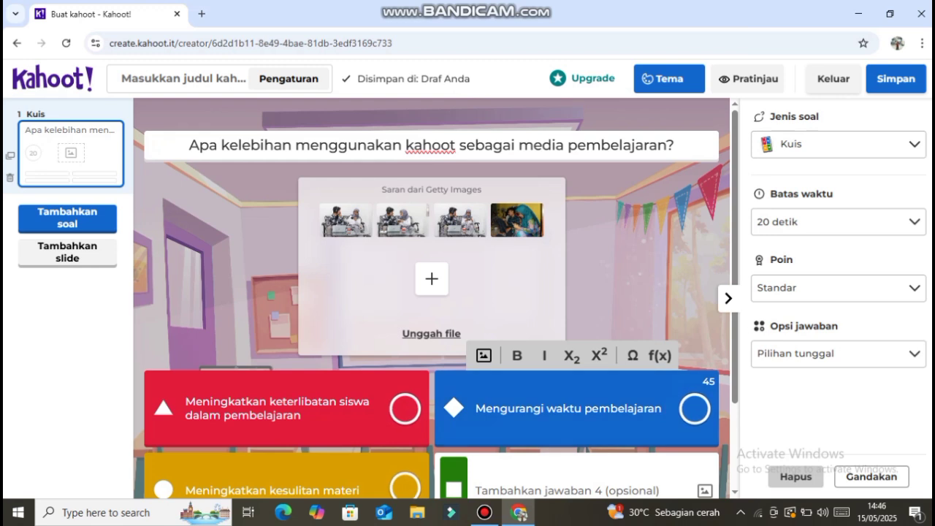
Enter "Mengurangi biaya pembelajaran" as answer 4 and mark answer 1 as the correct answer.
click(511, 490)
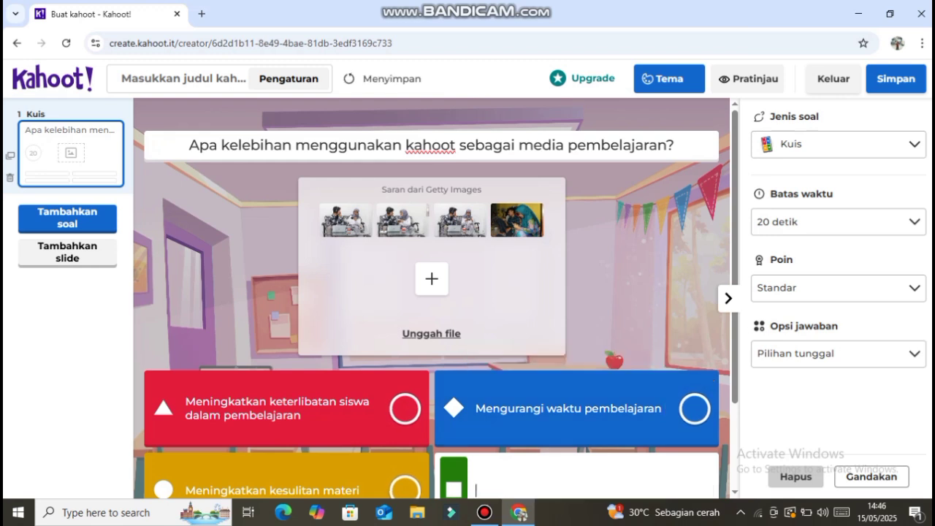
text(Mengu)
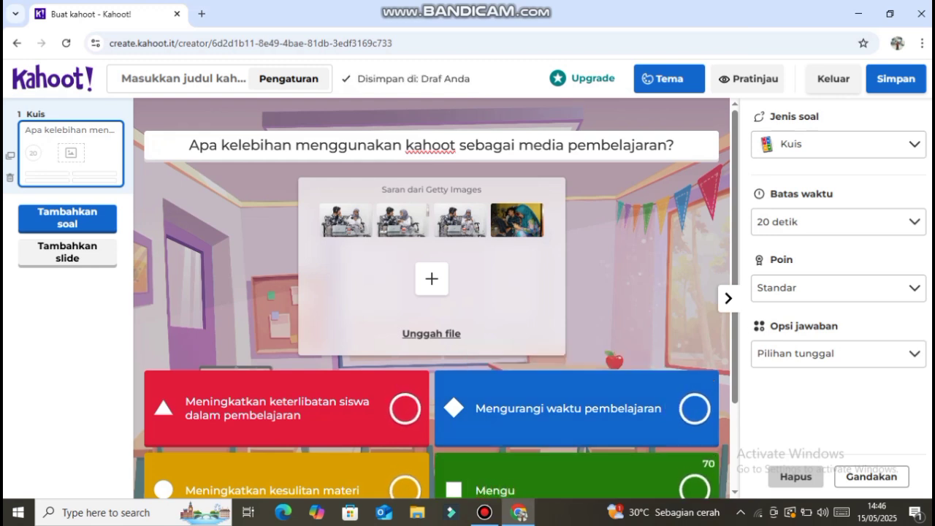
key(BackSpace)
text(u)
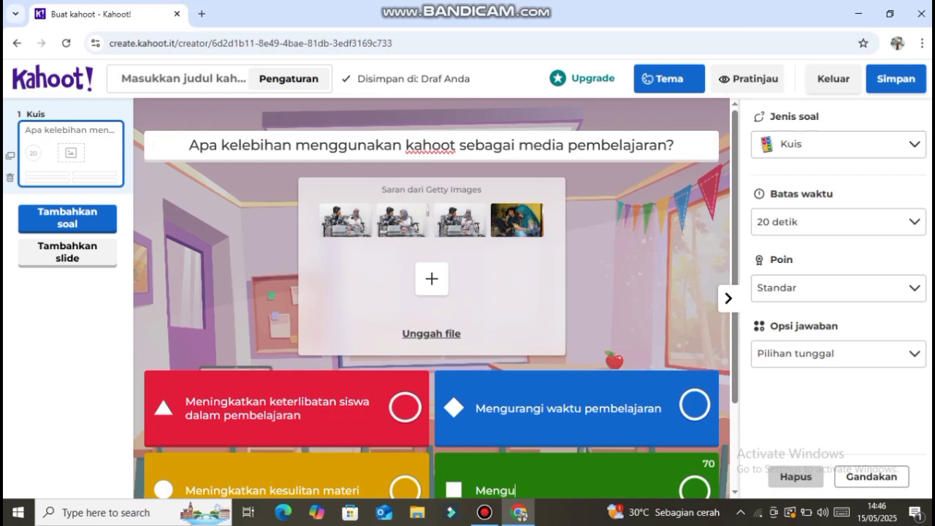
text(rangi )
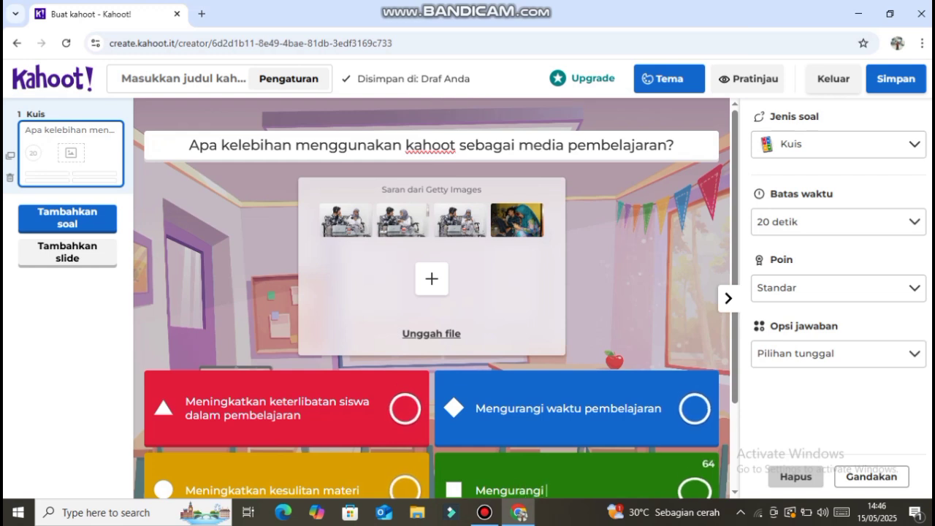
text(biaya)
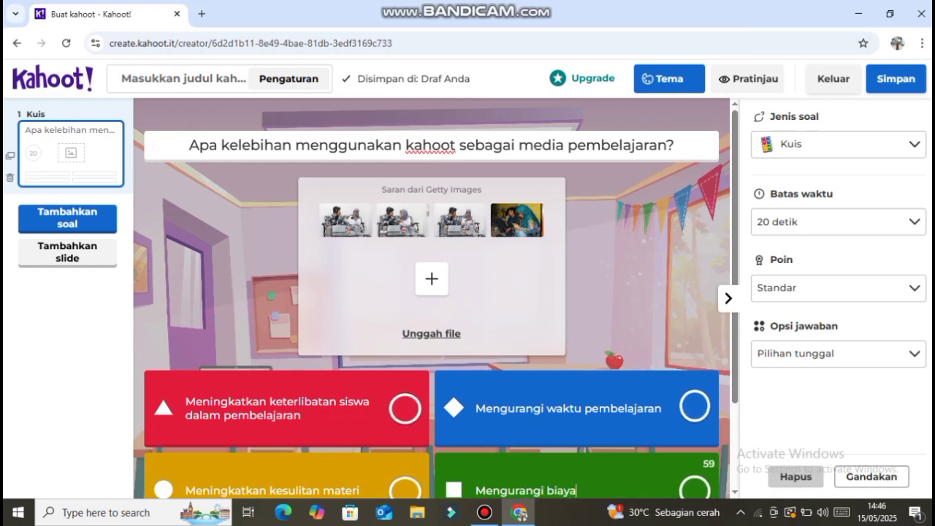
text( pembelajaran)
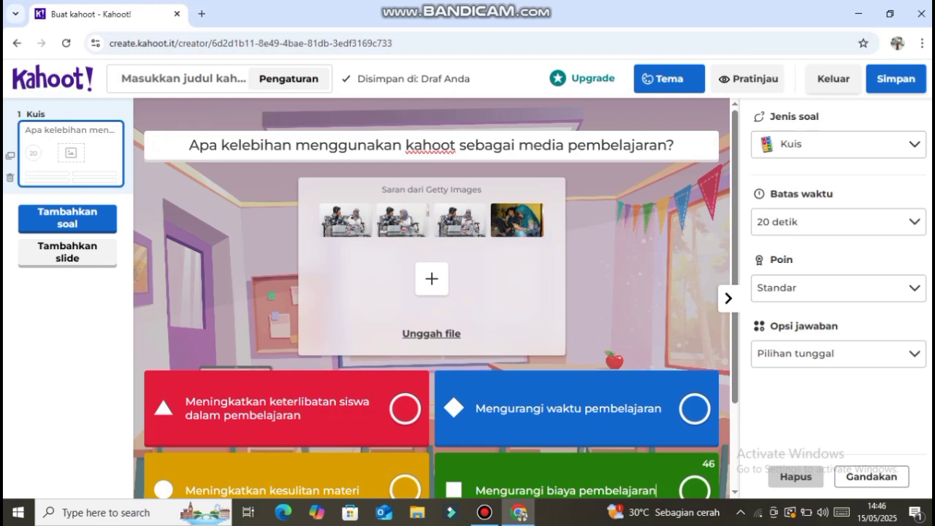
click(405, 408)
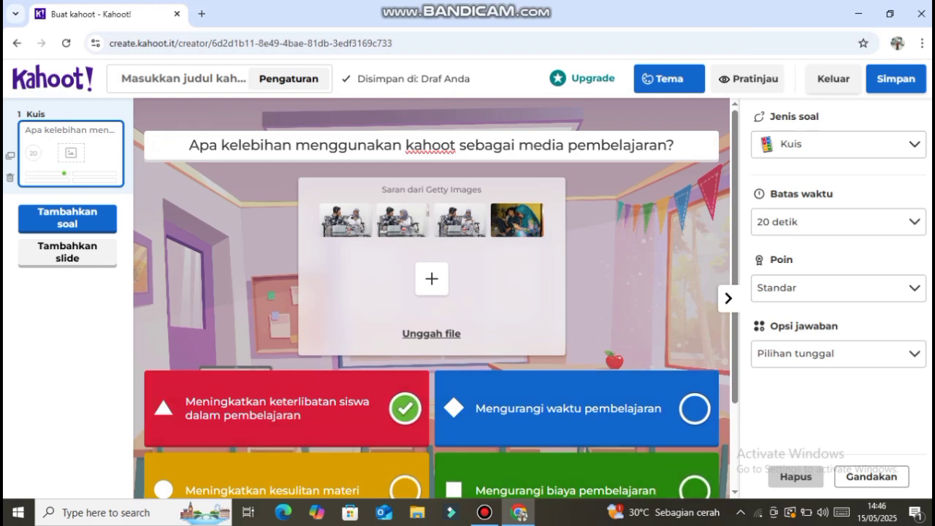
Search the Getty Images library for "kahoot game" and look through the pictures for one that suits the question.
click(432, 278)
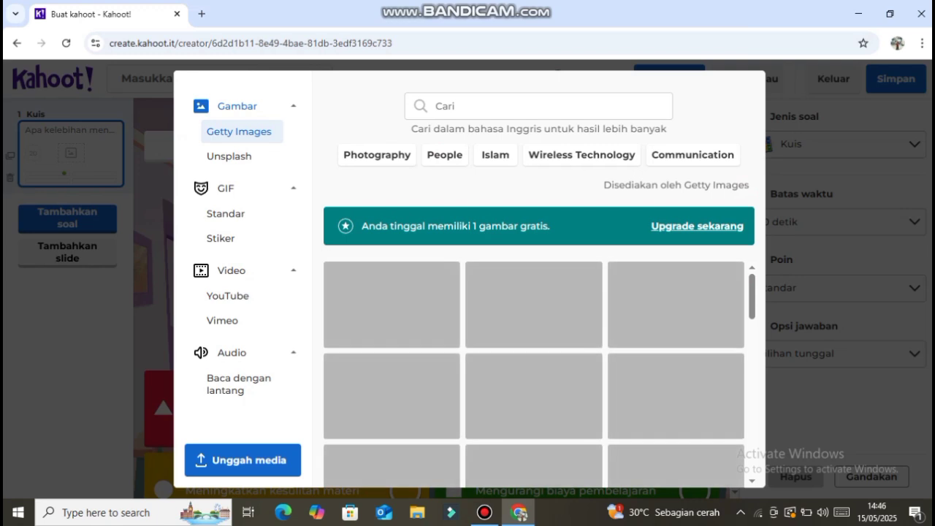
text(kahoot game)
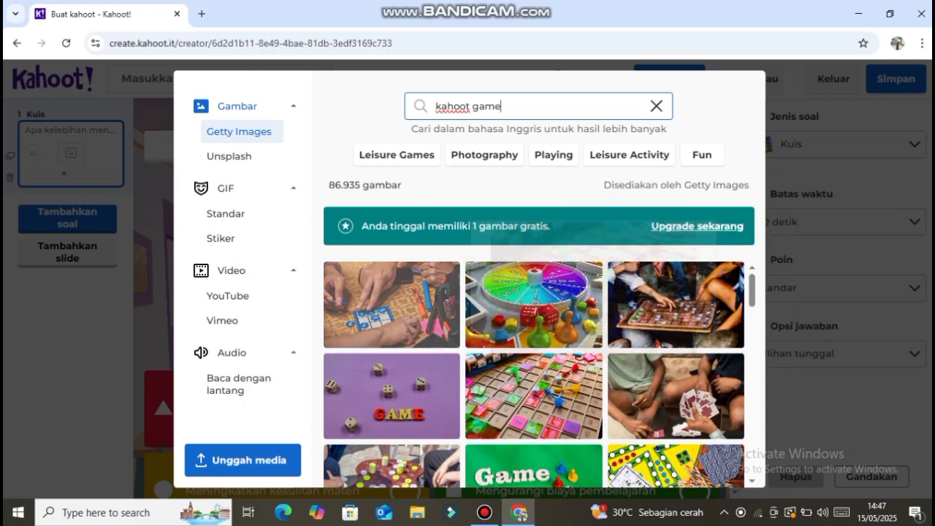
scroll(534, 373, down, 3)
scroll(533, 374, down, 3)
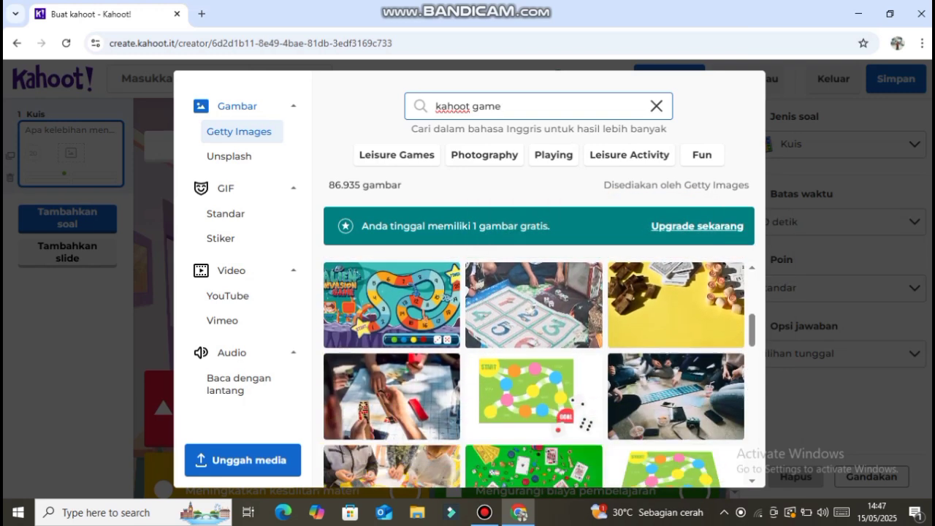
scroll(534, 374, down, 5)
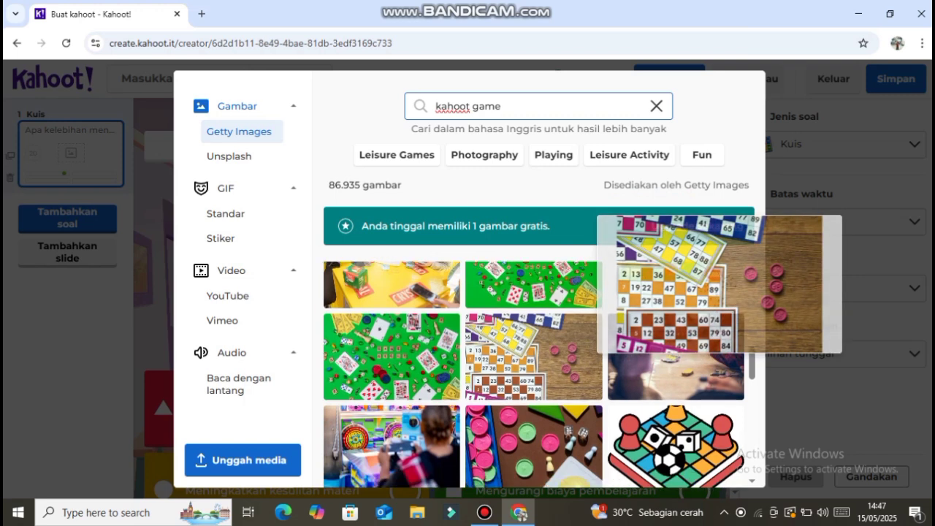
scroll(534, 374, down, 3)
scroll(534, 373, down, 3)
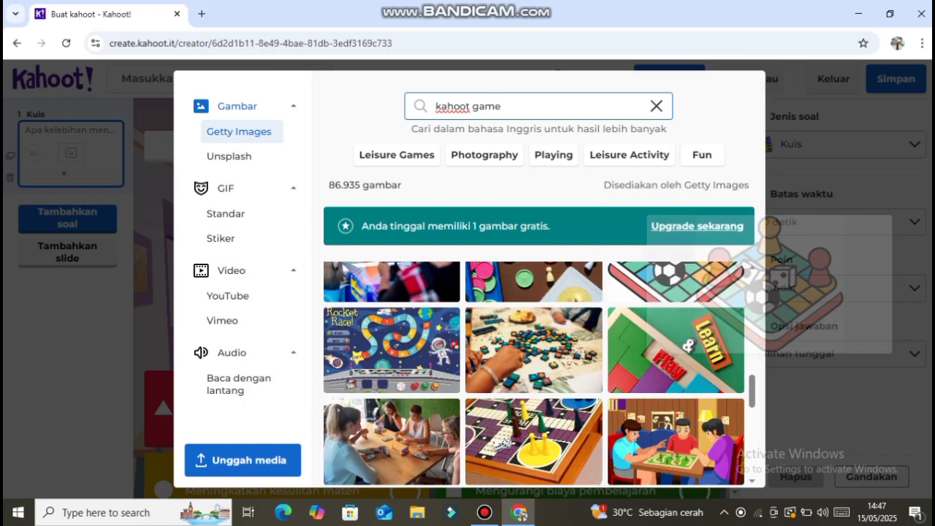
scroll(534, 374, down, 2)
scroll(533, 374, down, 3)
mouse_move(675, 352)
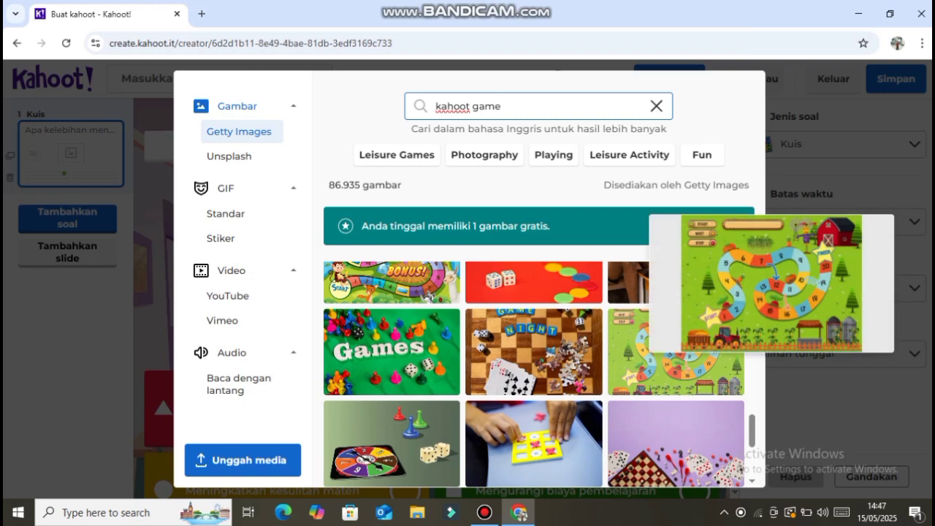
scroll(676, 353, down, 1)
scroll(676, 352, down, 1)
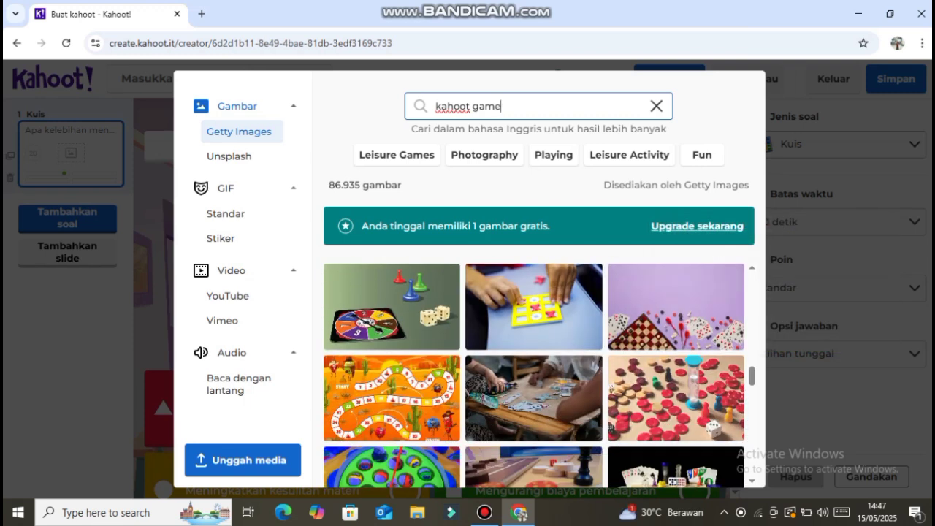
scroll(675, 398, down, 1)
scroll(676, 398, up, 5)
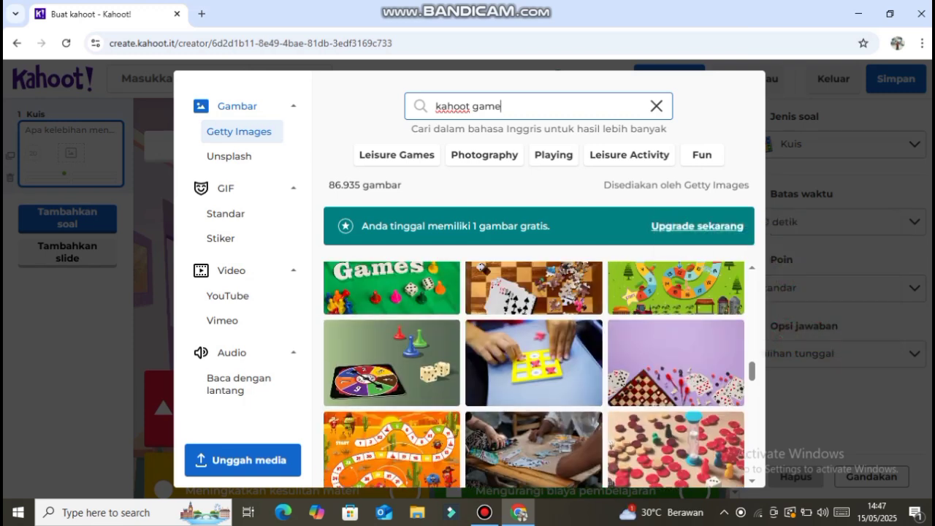
scroll(675, 398, up, 5)
scroll(676, 398, down, 5)
mouse_move(676, 398)
scroll(675, 398, up, 3)
scroll(676, 365, up, 5)
scroll(676, 365, down, 5)
mouse_move(654, 333)
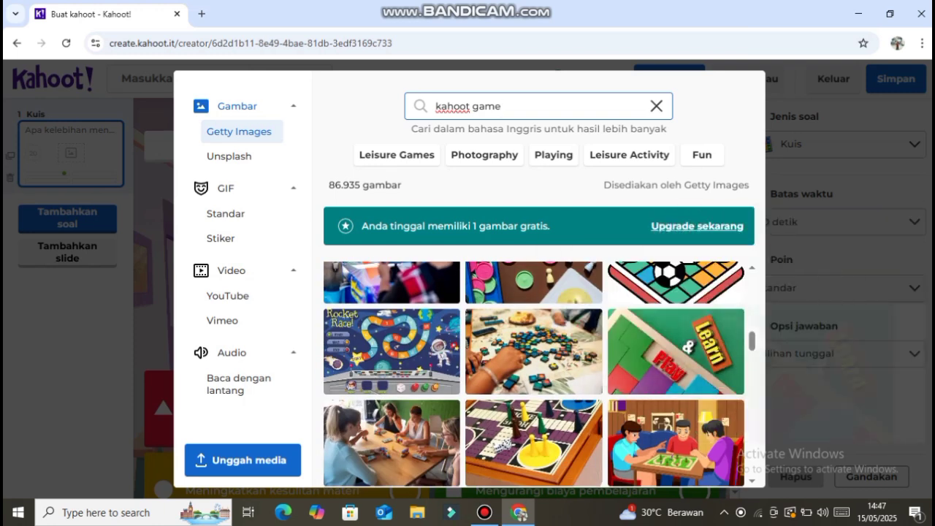
scroll(534, 375, up, 10)
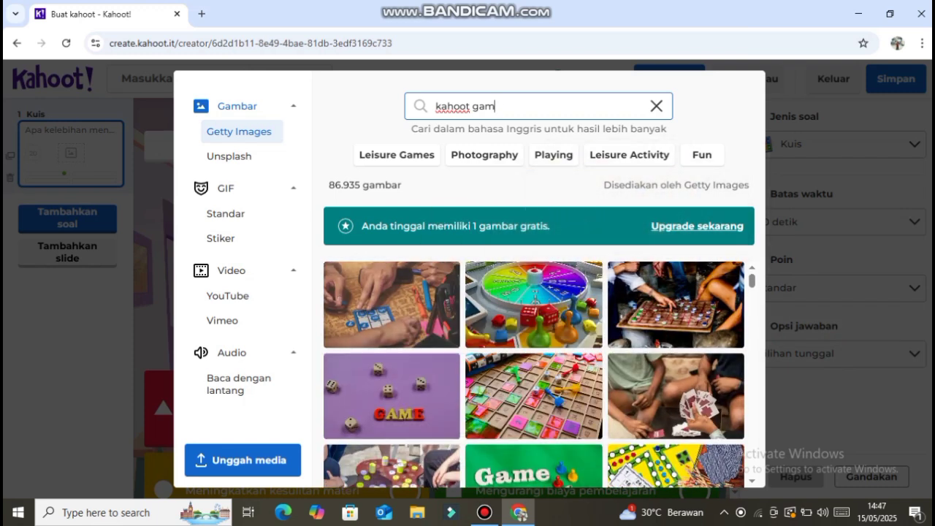
Search the Getty Images library for "pembelajaran" and look through the pictures.
text(pembelajaran)
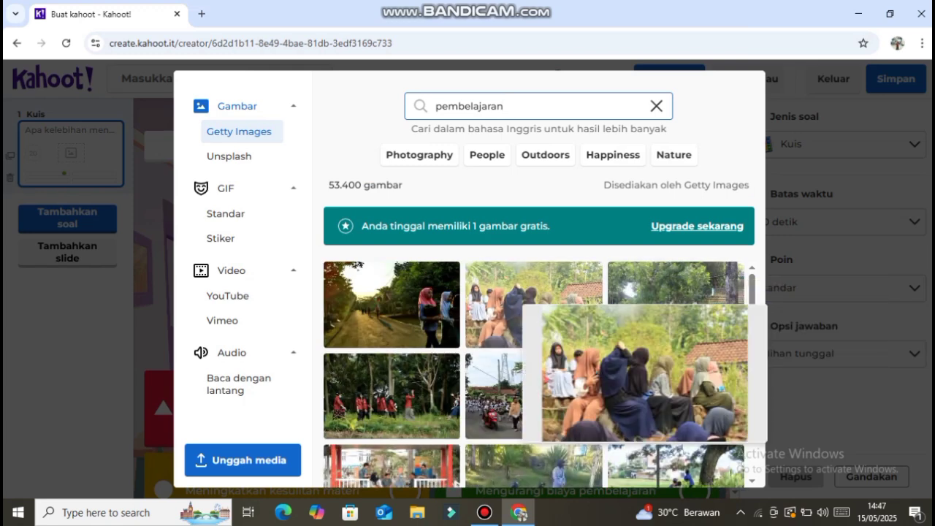
scroll(540, 316, down, 5)
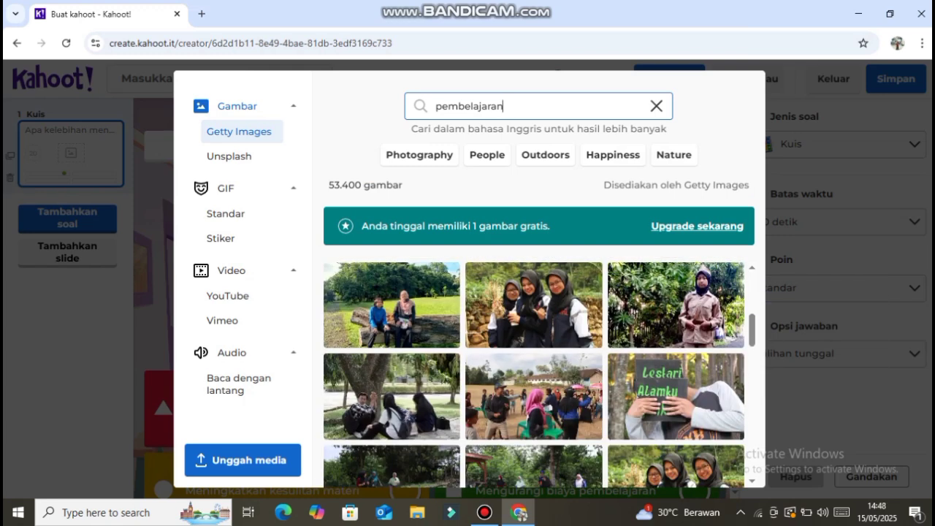
scroll(540, 351, down, 2)
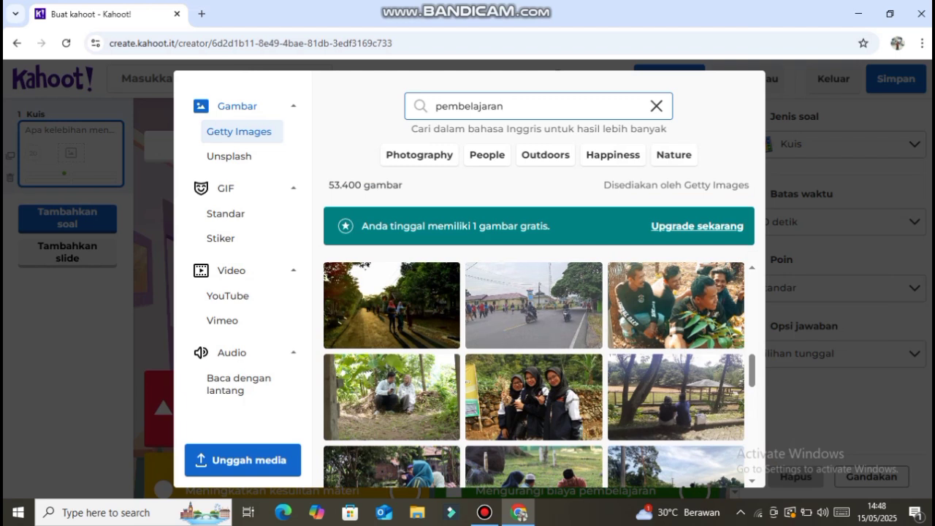
scroll(540, 350, down, 1)
scroll(533, 372, down, 6)
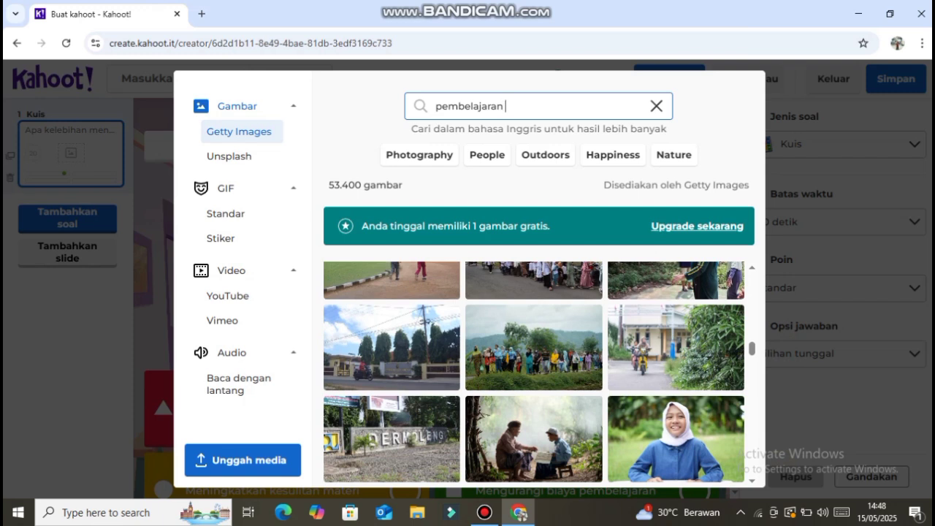
Refine the image search to "pembelajaran ulangan" and look through the pictures.
key(BackSpace)
key(BackSpace)
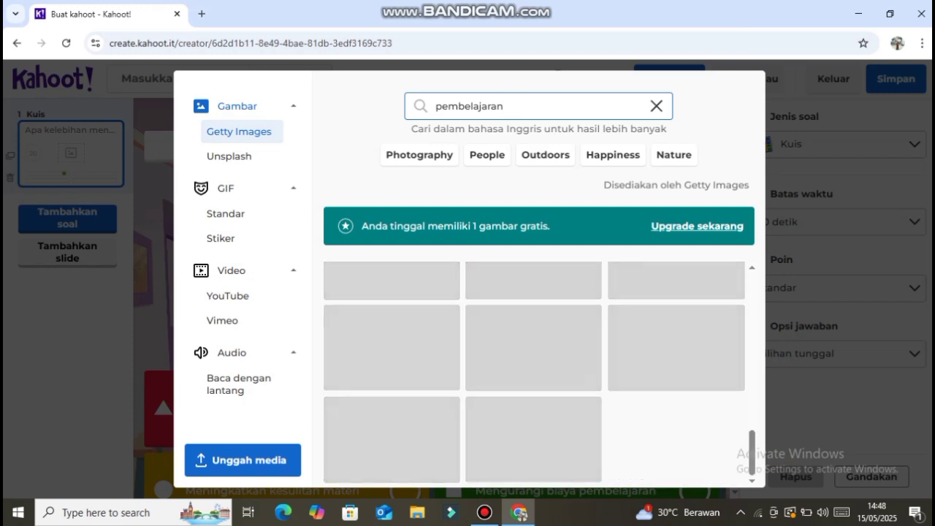
text(u)
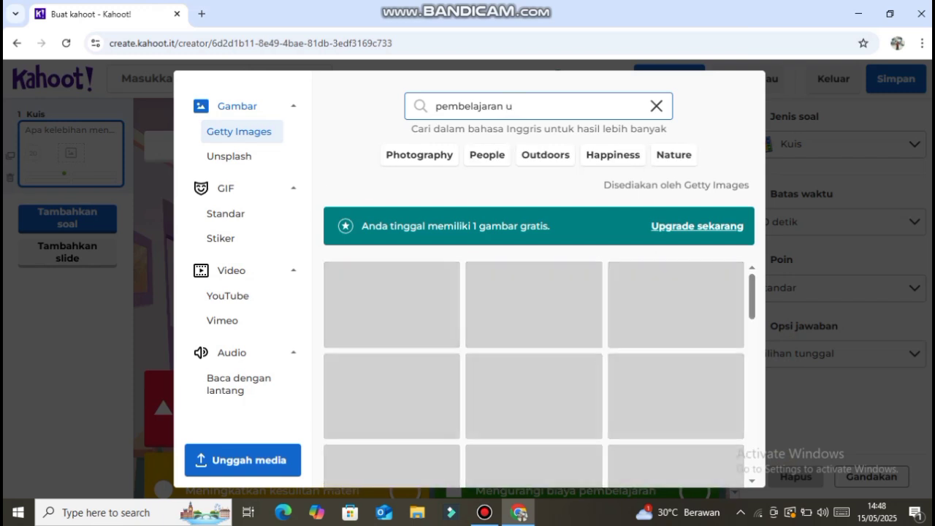
text(langan)
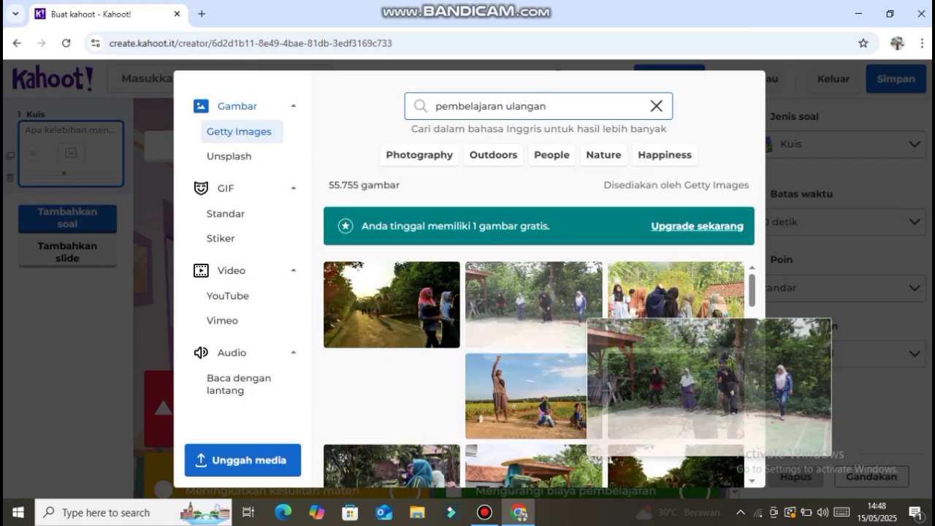
scroll(534, 374, down, 10)
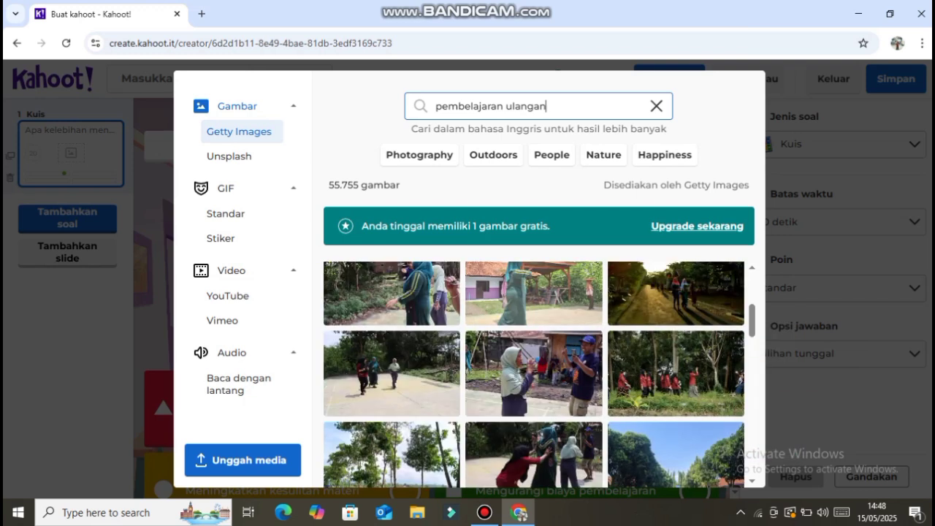
scroll(534, 374, down, 8)
scroll(534, 374, down, 2)
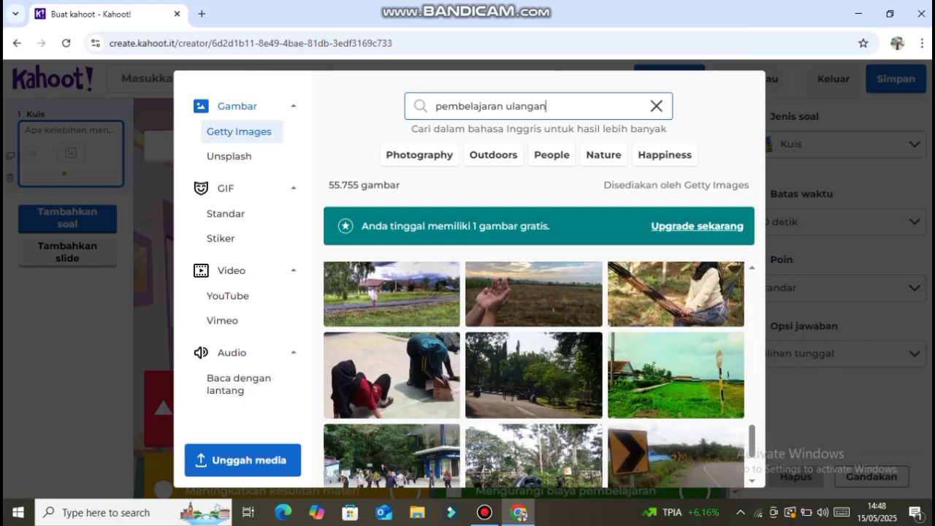
Search the Getty Images library for "anak sekolah" and insert the photo of the girl in orange writing beside a laptop into the question.
click(655, 106)
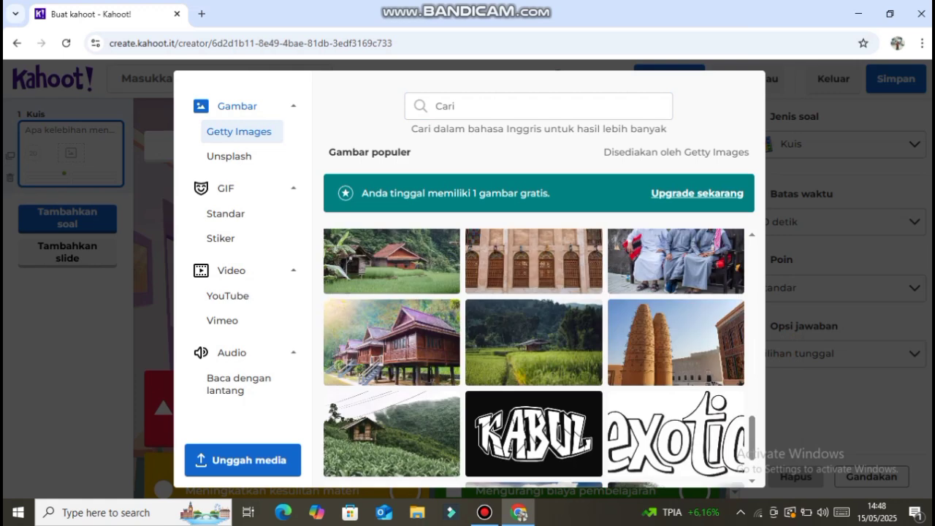
text(an)
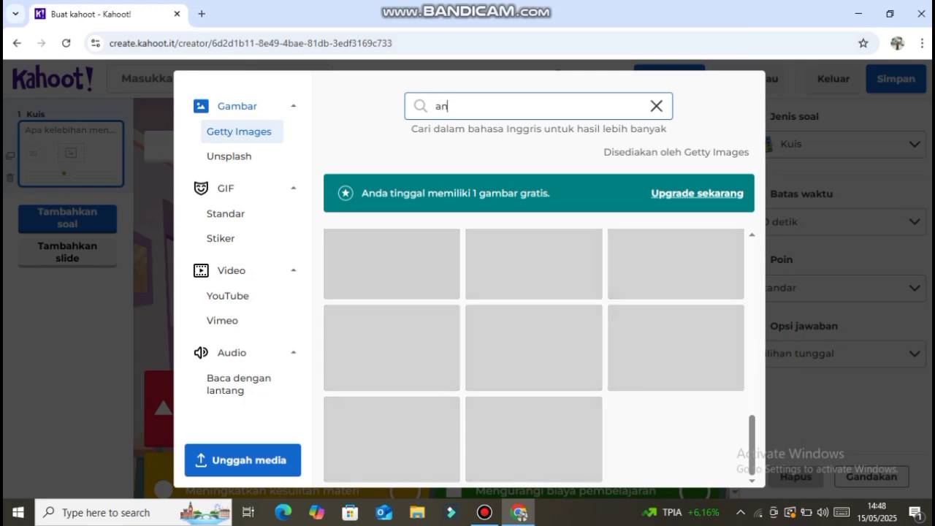
text(ak sekolah)
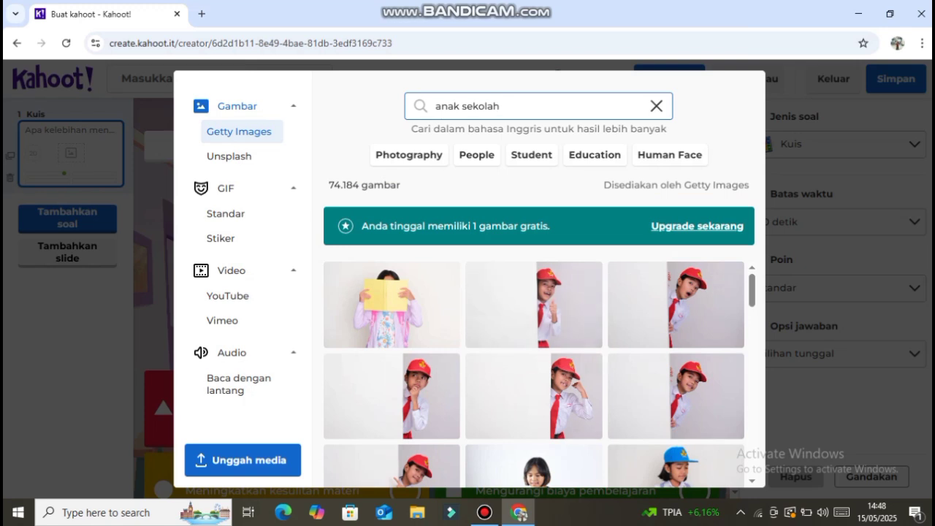
scroll(675, 394, down, 5)
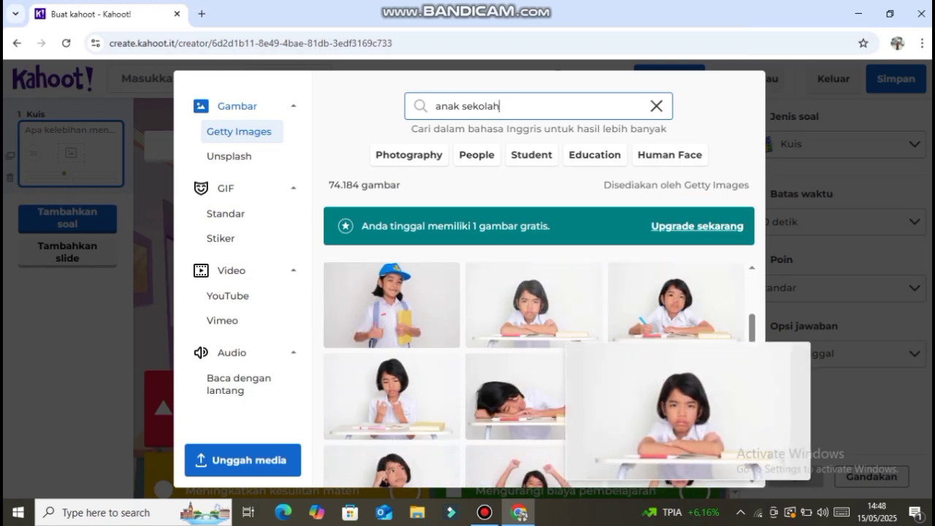
scroll(676, 394, up, 3)
scroll(675, 394, down, 3)
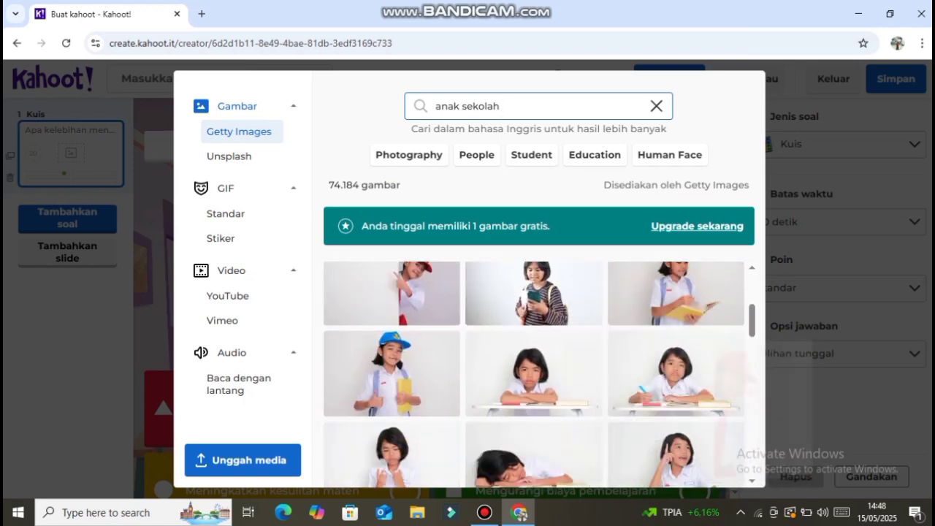
scroll(676, 394, down, 2)
scroll(539, 375, down, 5)
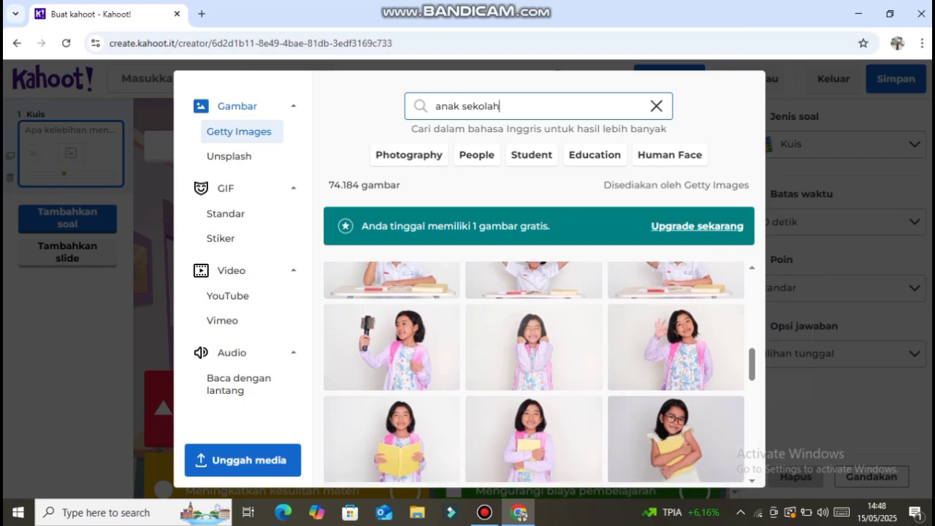
mouse_move(554, 356)
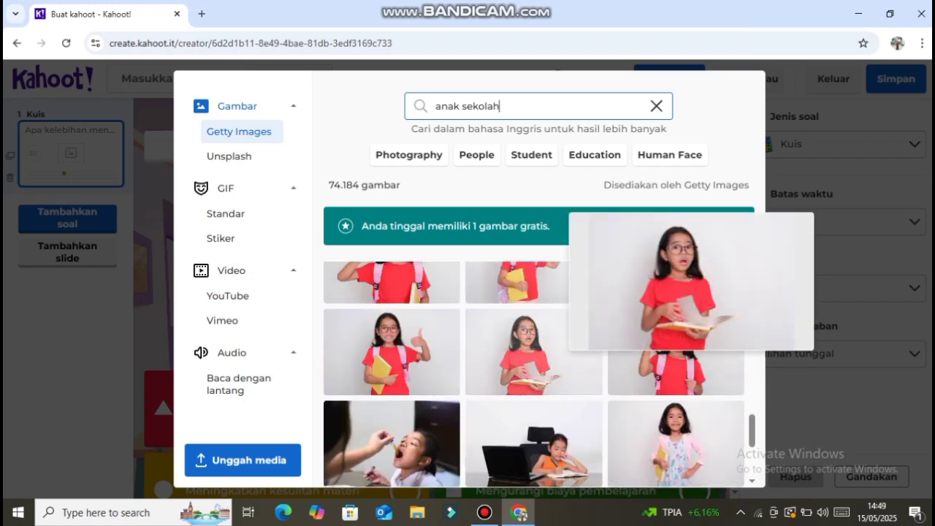
scroll(533, 366, down, 2)
click(533, 310)
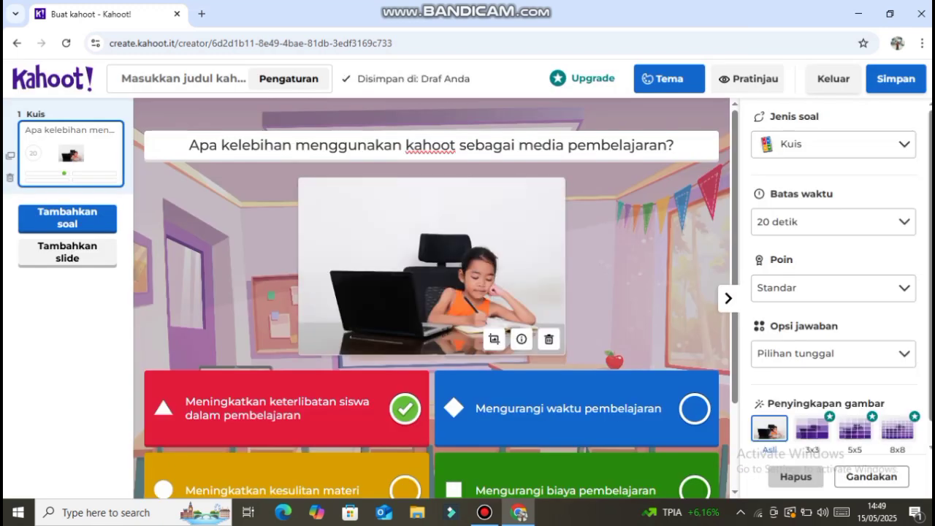
Add a Benar atau salah question and search the Getty Images library for "game" to find its picture.
click(67, 219)
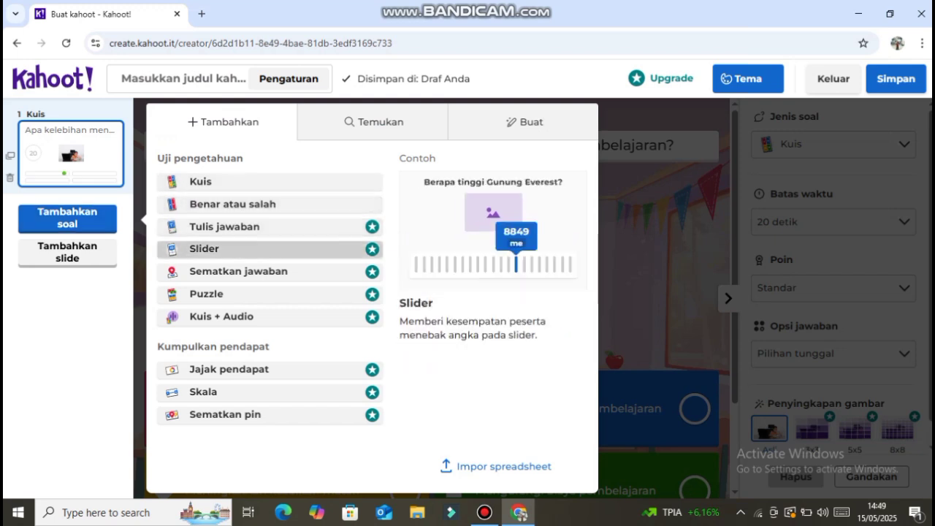
click(232, 203)
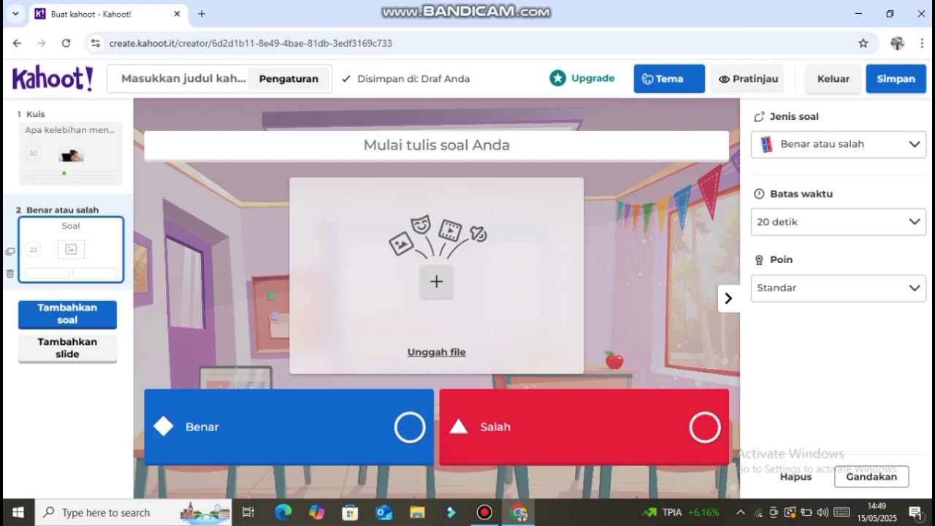
click(436, 281)
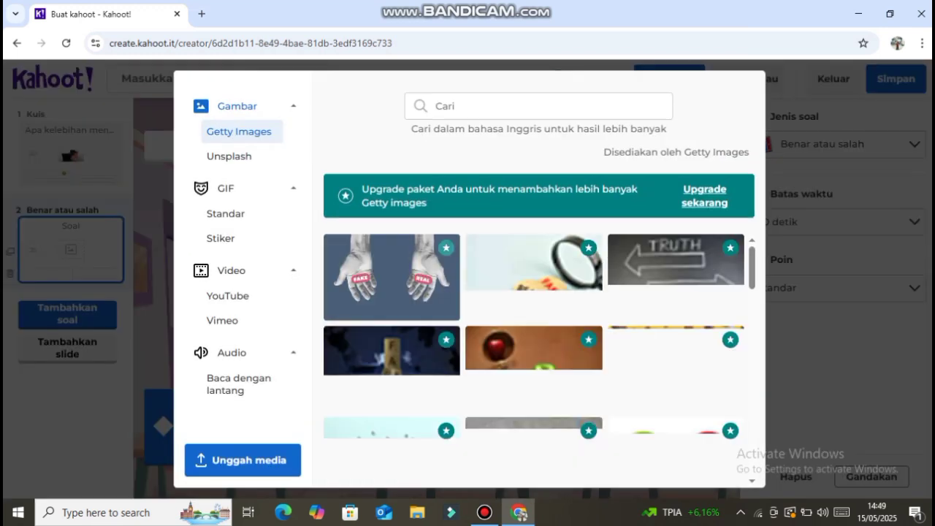
click(538, 106)
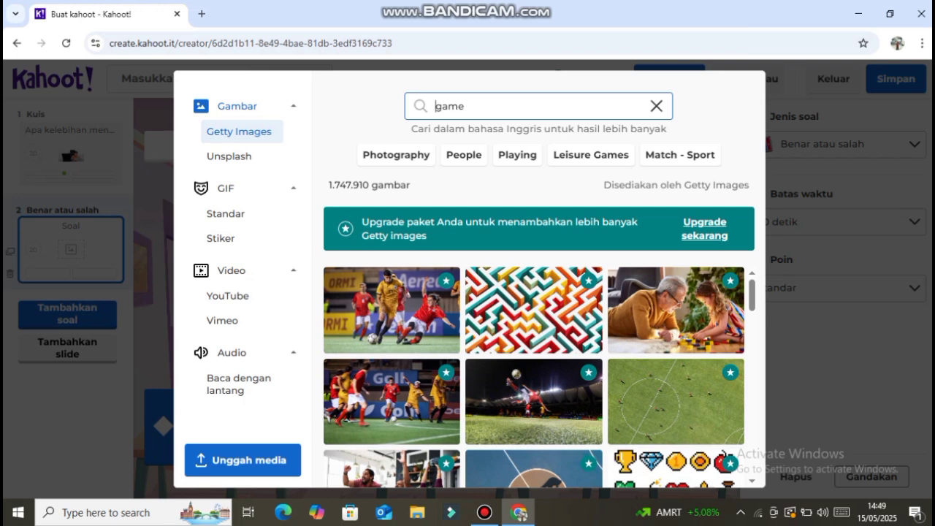
scroll(534, 380, down, 3)
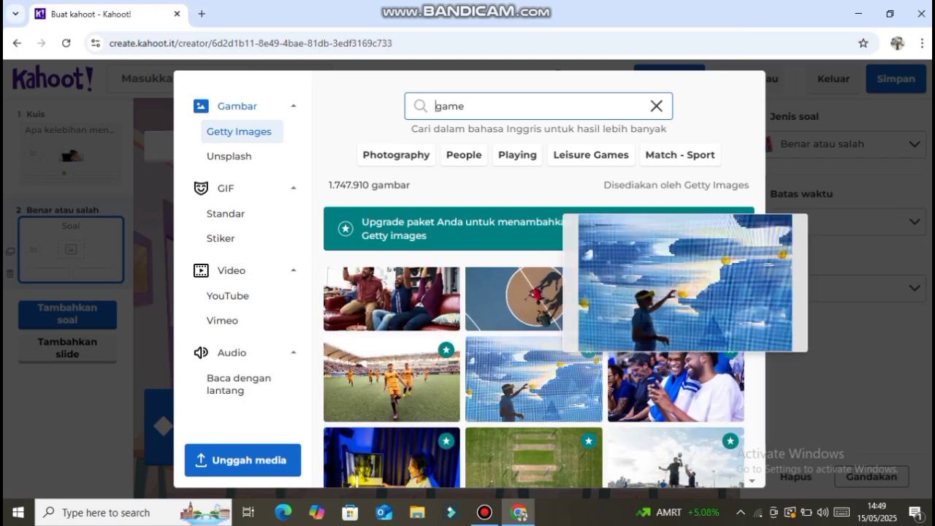
scroll(533, 380, down, 3)
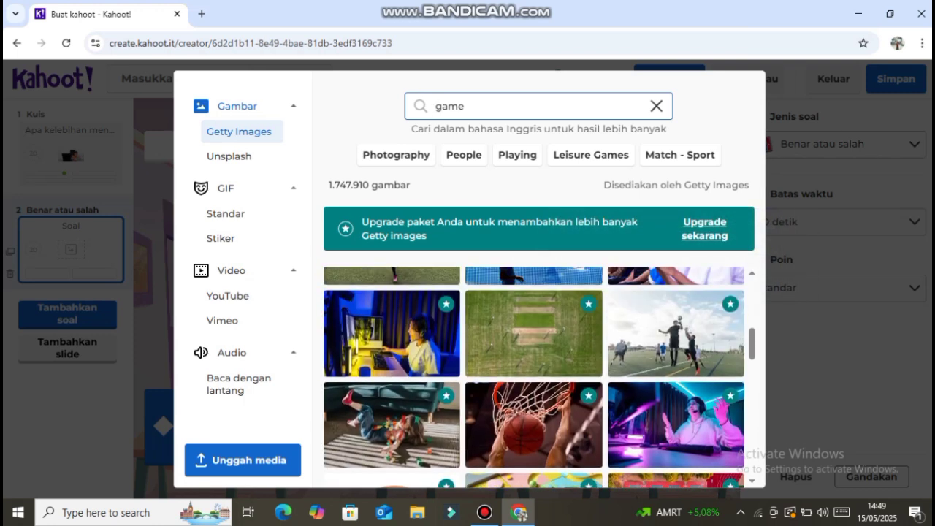
Save the photo of the gamer in a white shirt and headset at a computer to the Downloads folder as a JPG.
click(411, 336)
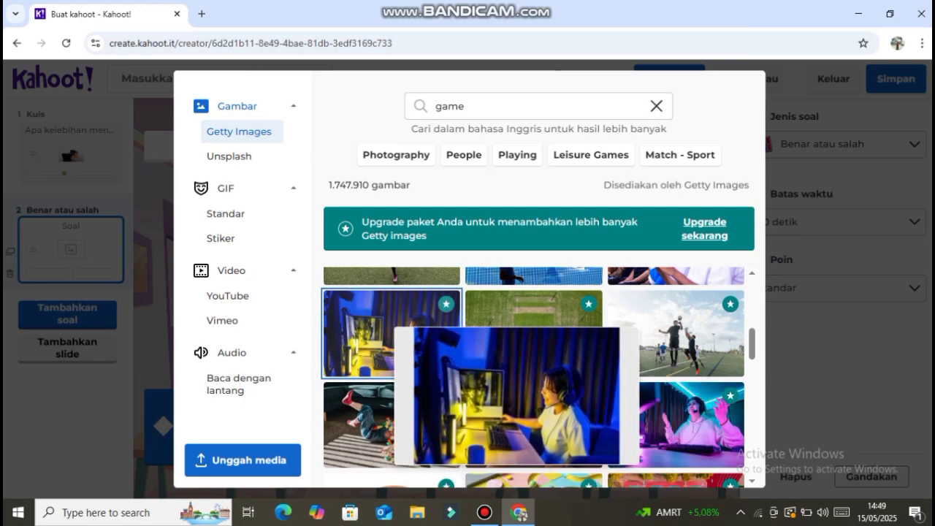
right_click(385, 317)
click(381, 328)
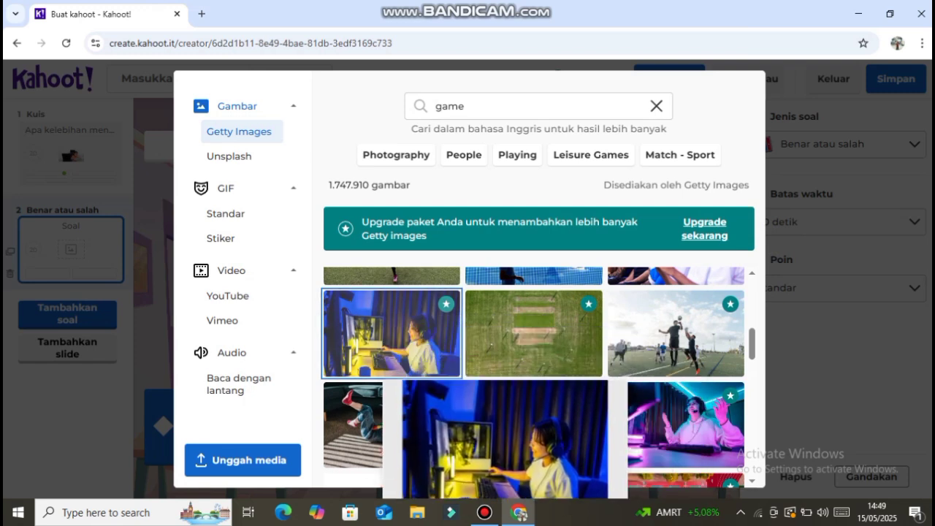
right_click(380, 329)
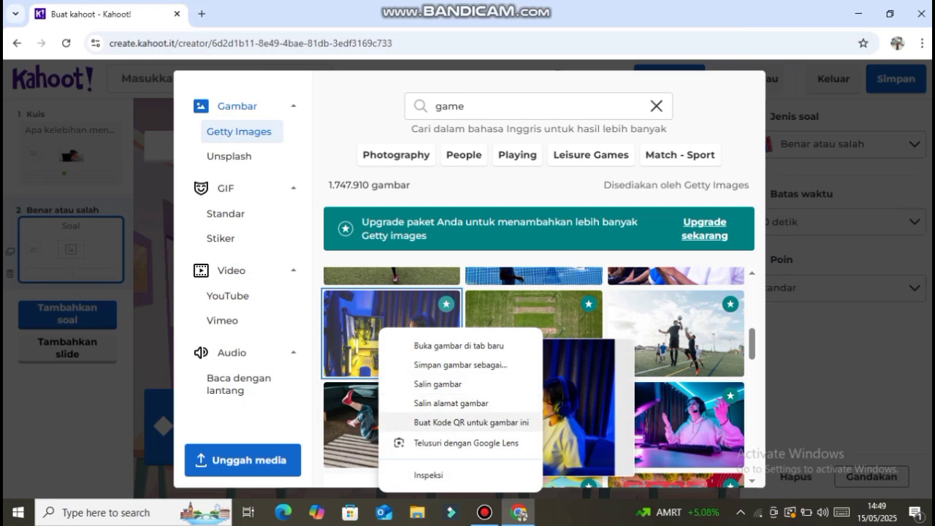
click(460, 365)
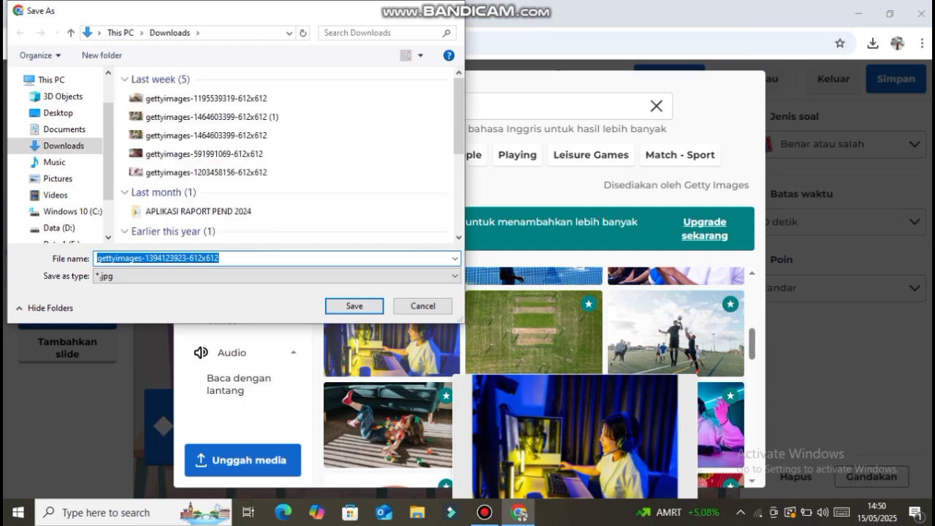
click(354, 306)
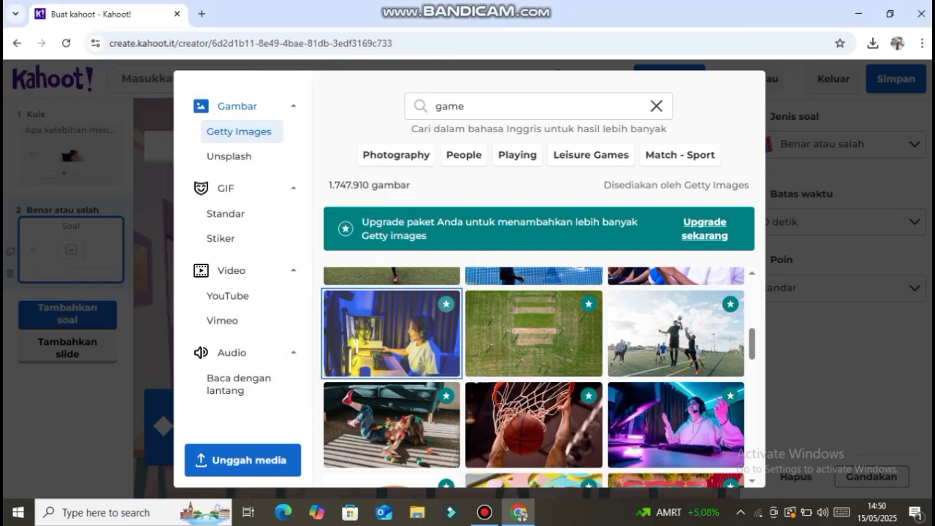
Upload the saved gamer photo from Downloads as the true-or-false question's image.
click(243, 460)
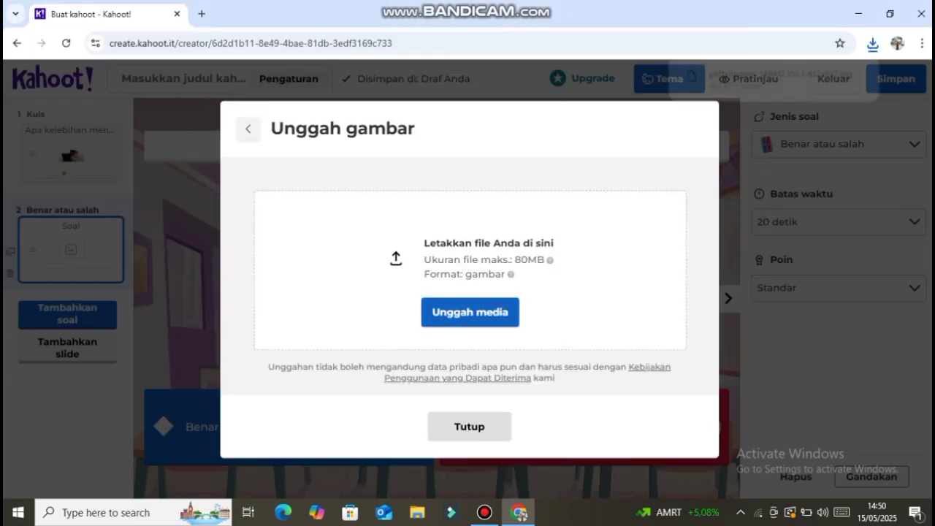
click(470, 313)
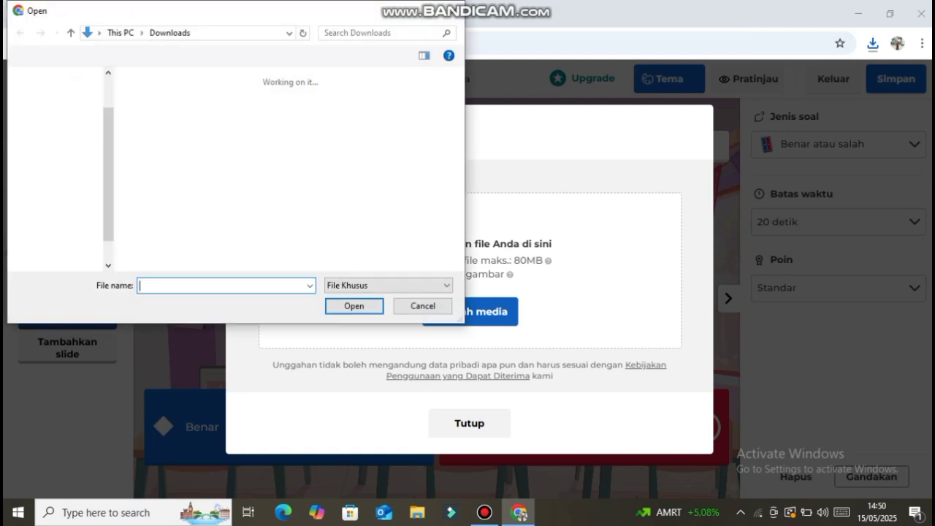
click(206, 98)
click(354, 306)
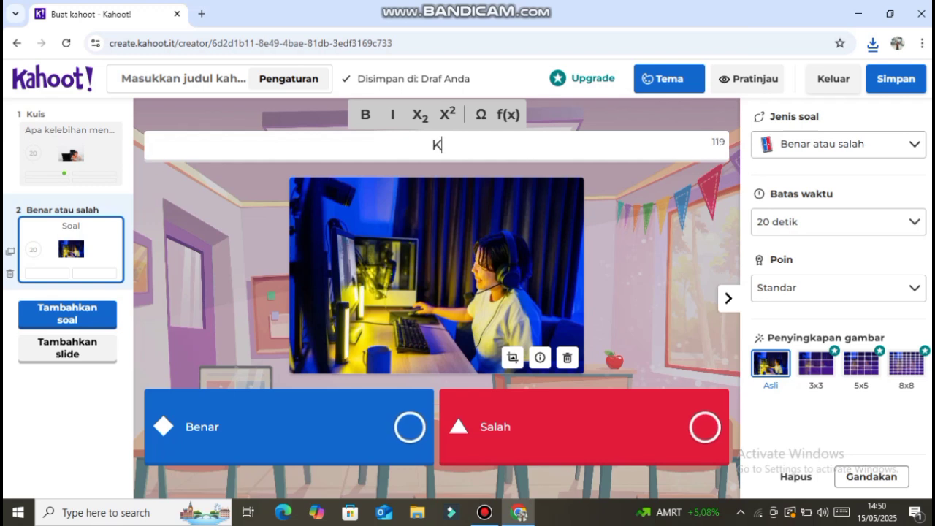
Enter the question "Kahoot dapat digunakan untuk membuat kuis intraktif dan menyenangkan bagi siswa" and mark Benar as the correct answer.
text(ahoo)
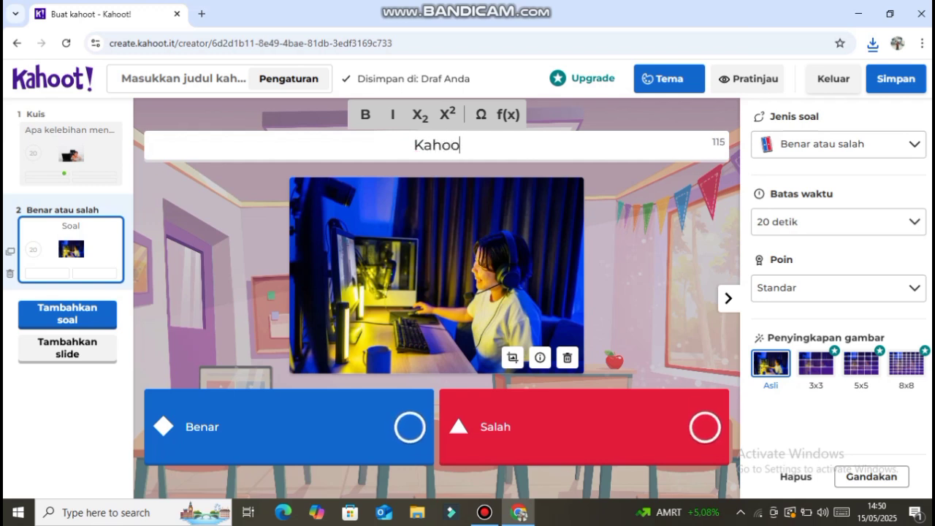
text(t )
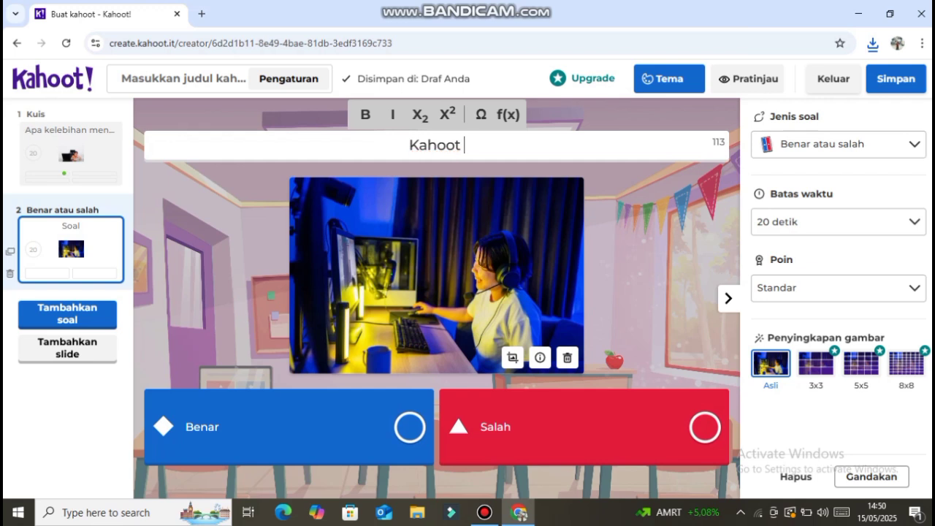
text(da[)
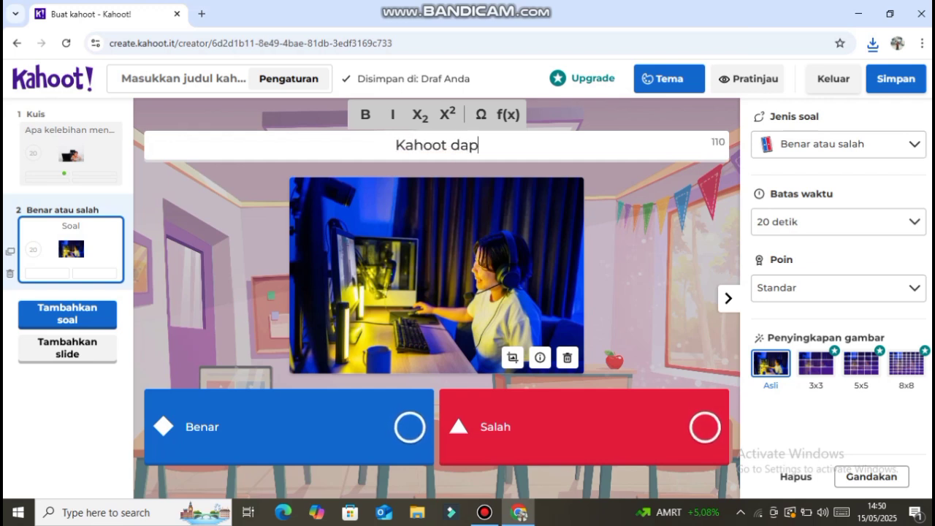
text(at digunakan)
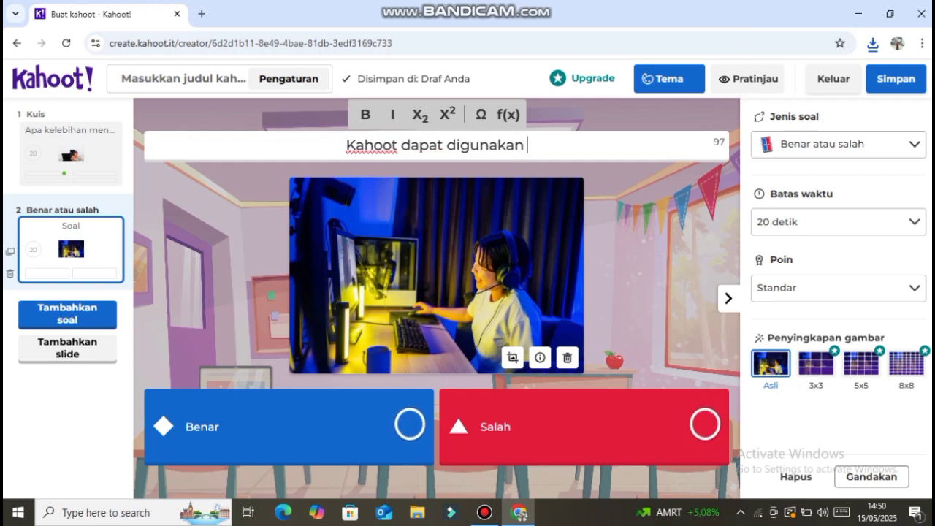
text( untuk m)
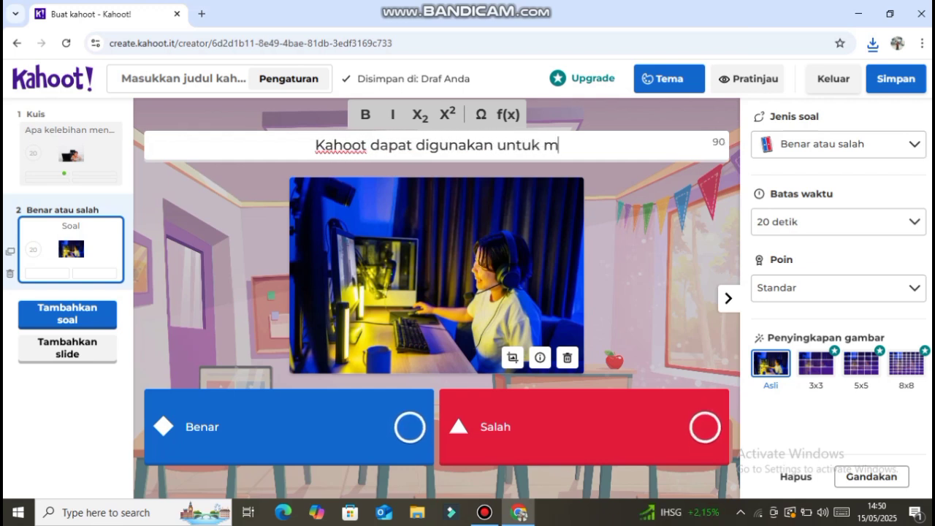
text(embua)
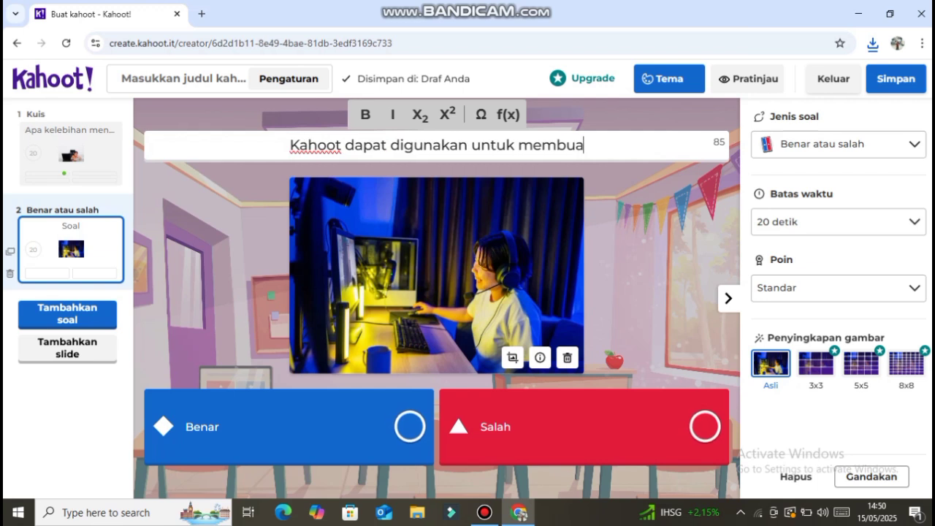
text(t kuis unt)
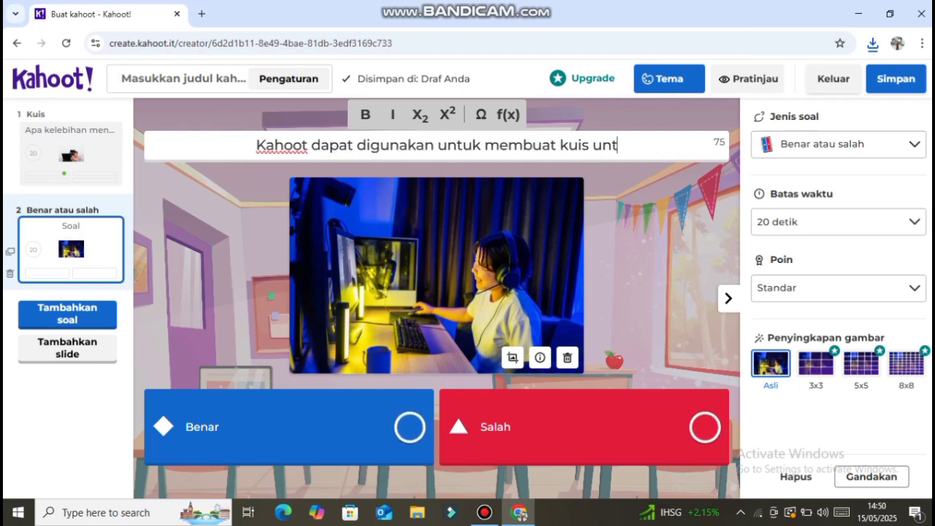
text(raktif)
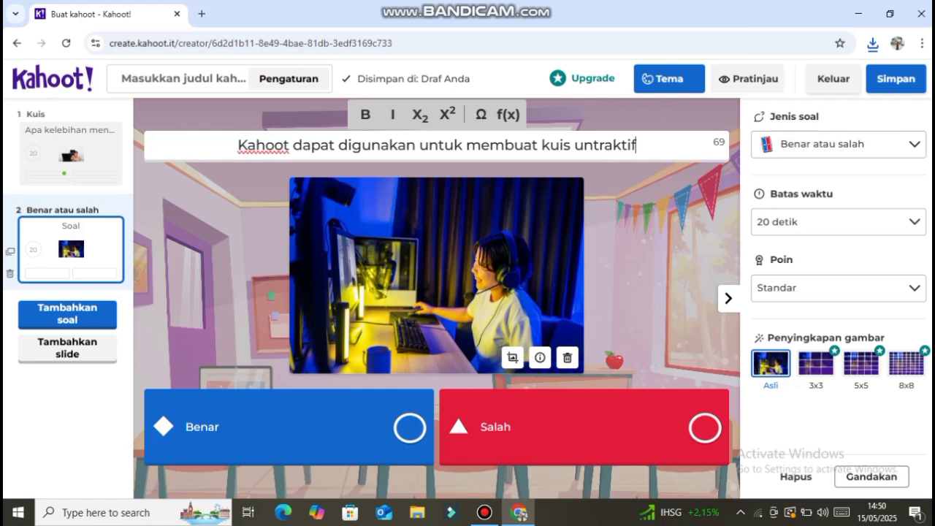
key(BackSpace)
key(BackSpace)
key(BackSpace)
key(BackSpace)
key(BackSpace)
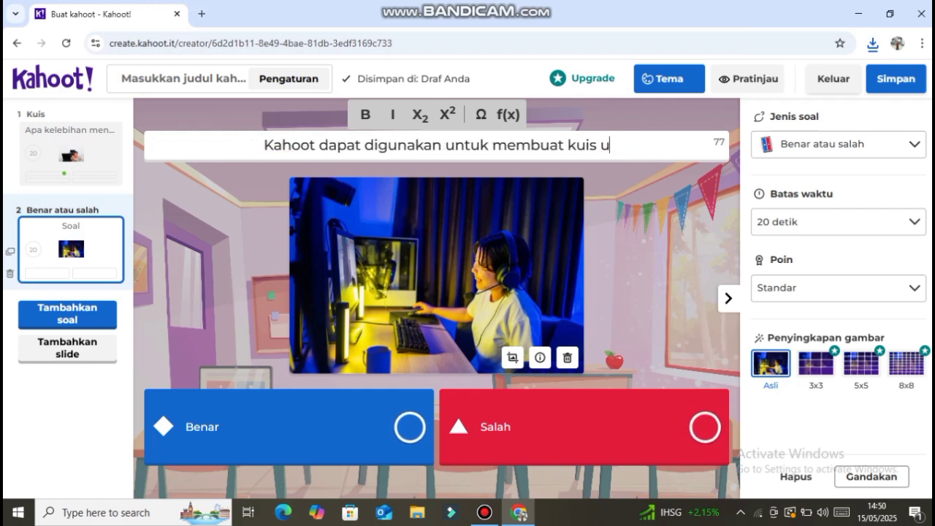
text(intra)
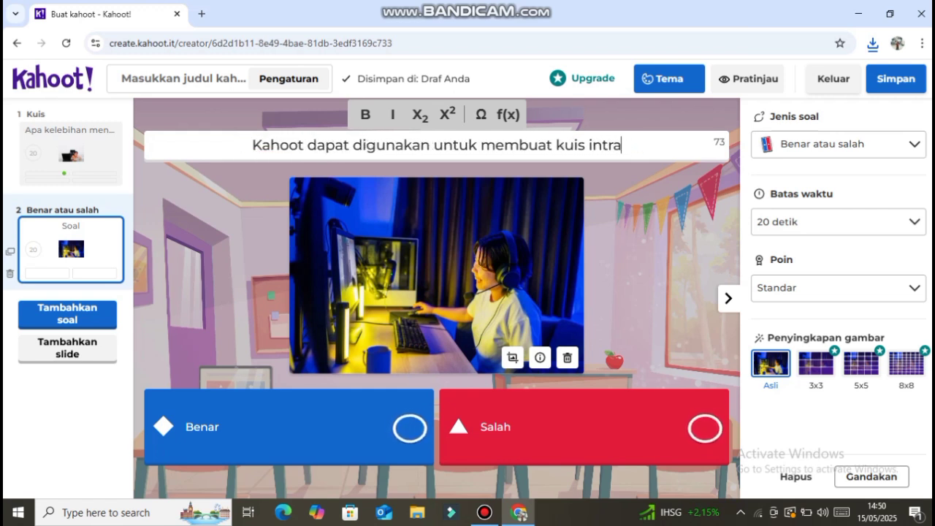
text(ktif dan )
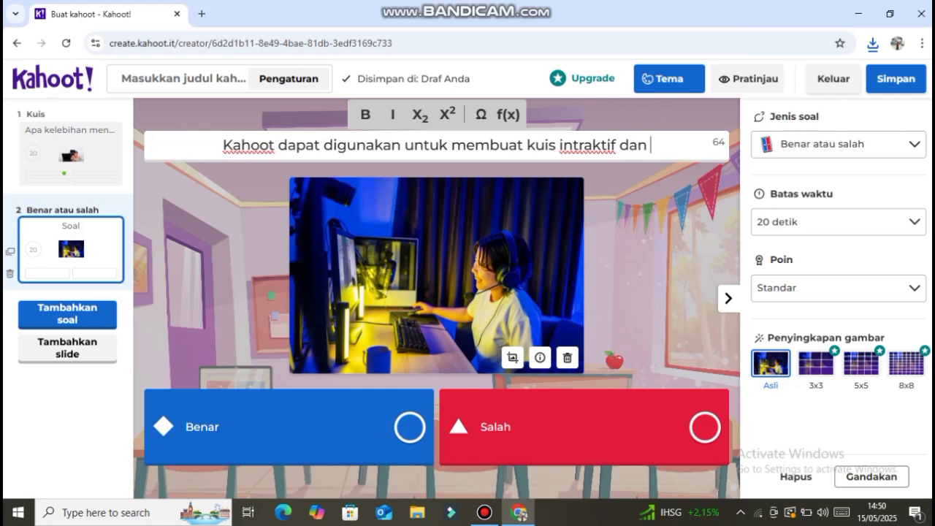
text(menyenang)
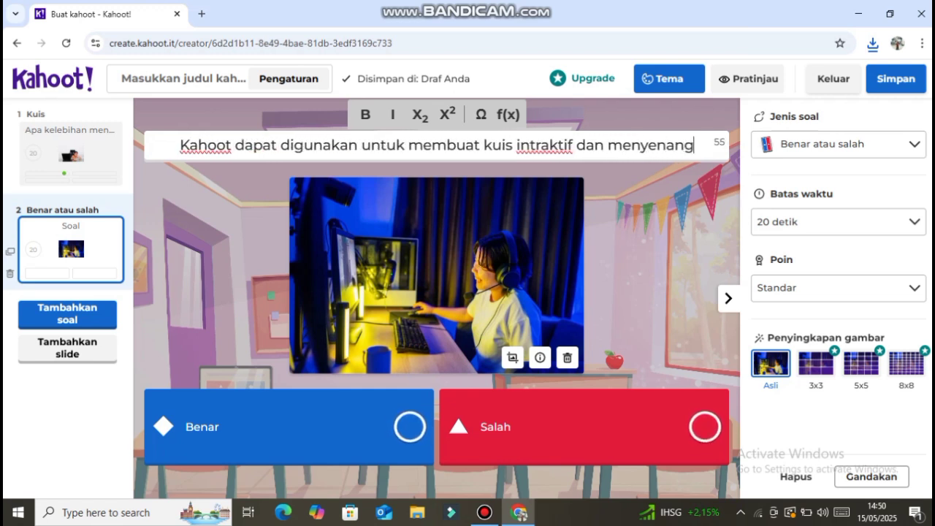
text(kan bagi siswa)
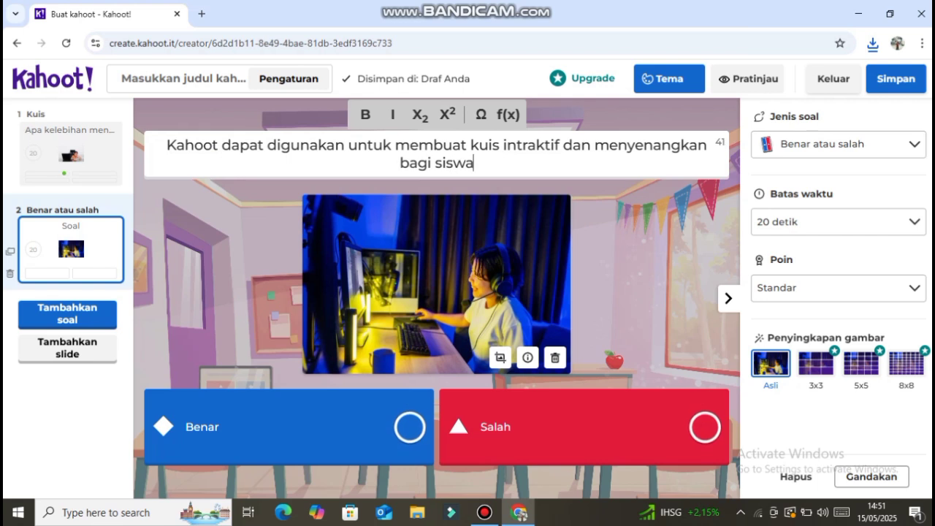
click(410, 426)
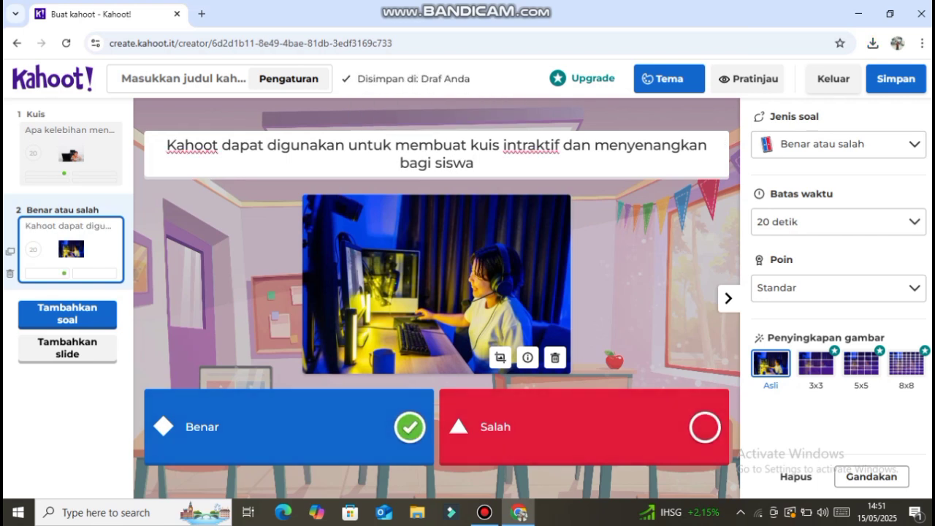
Set the true-or-false question's time limit to 30 detik and its points to Standar.
click(839, 221)
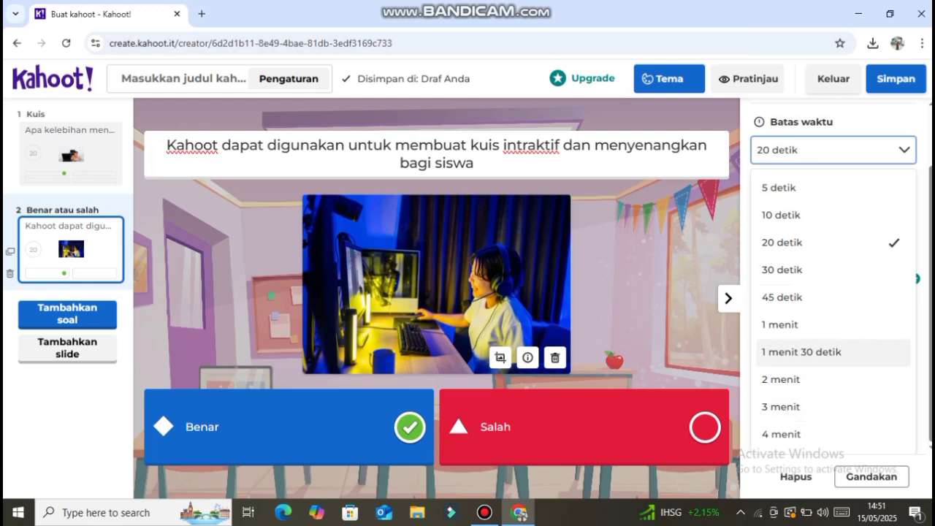
click(782, 270)
click(839, 221)
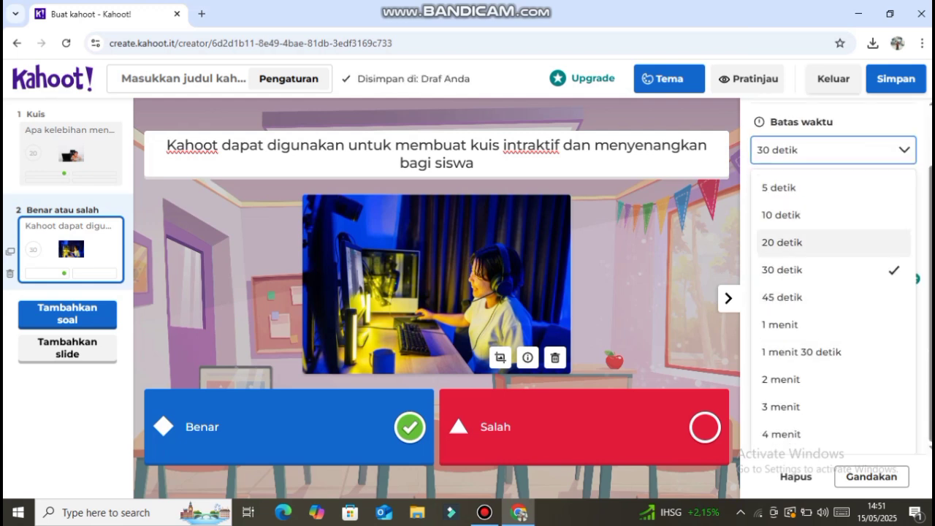
click(833, 150)
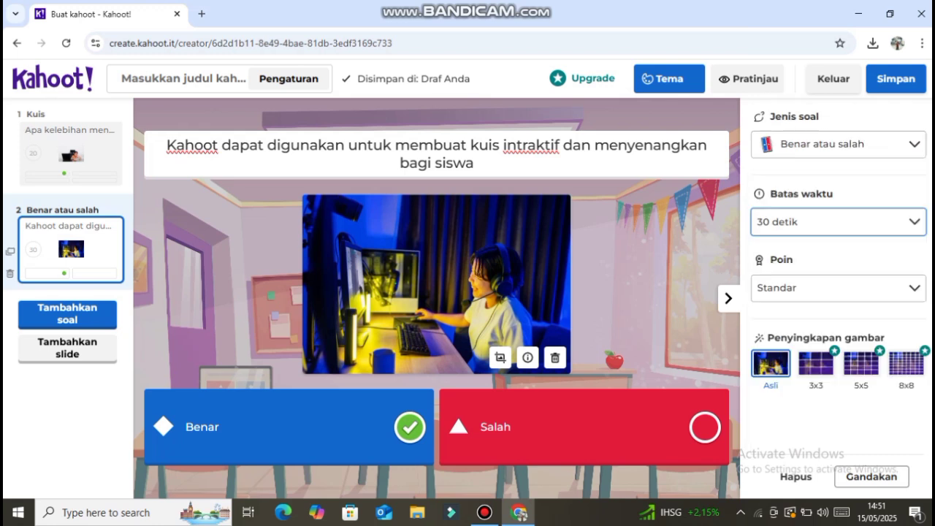
click(838, 287)
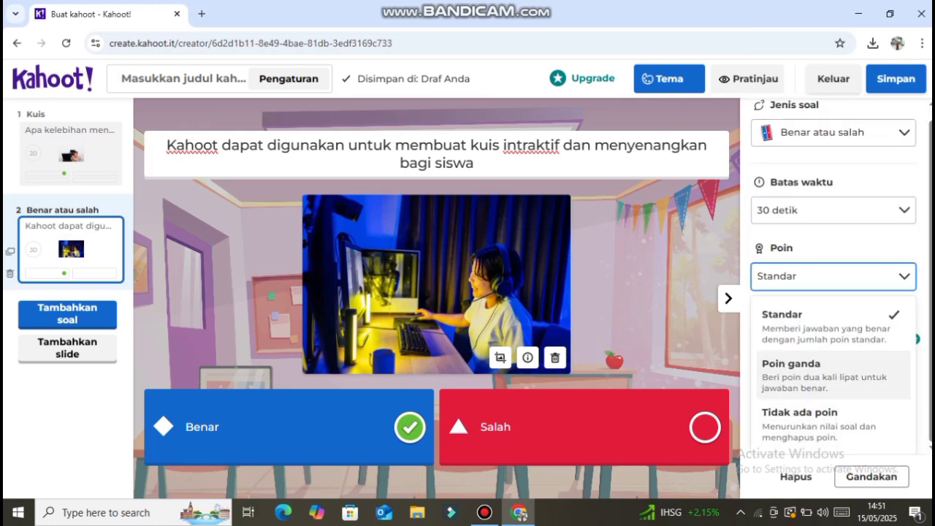
click(832, 326)
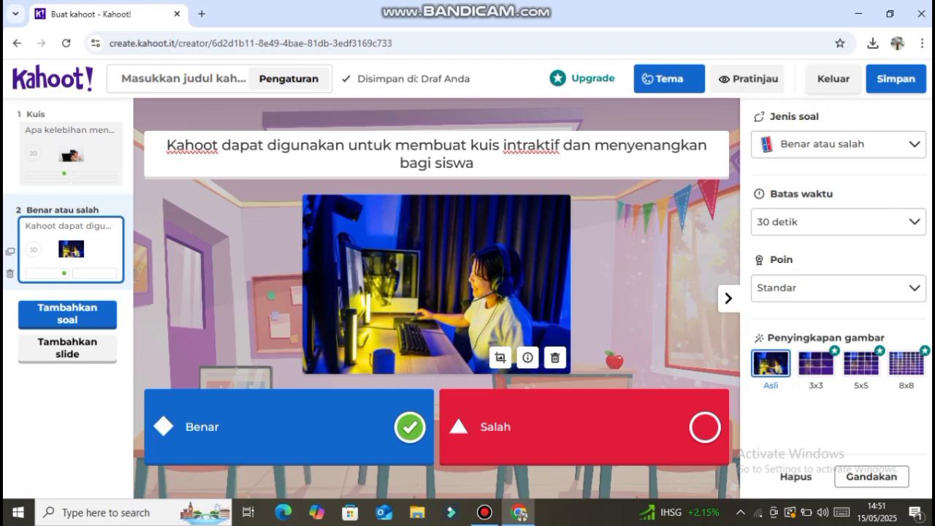
Save the quiz with the title "Kahoot", leaving the description empty.
click(895, 78)
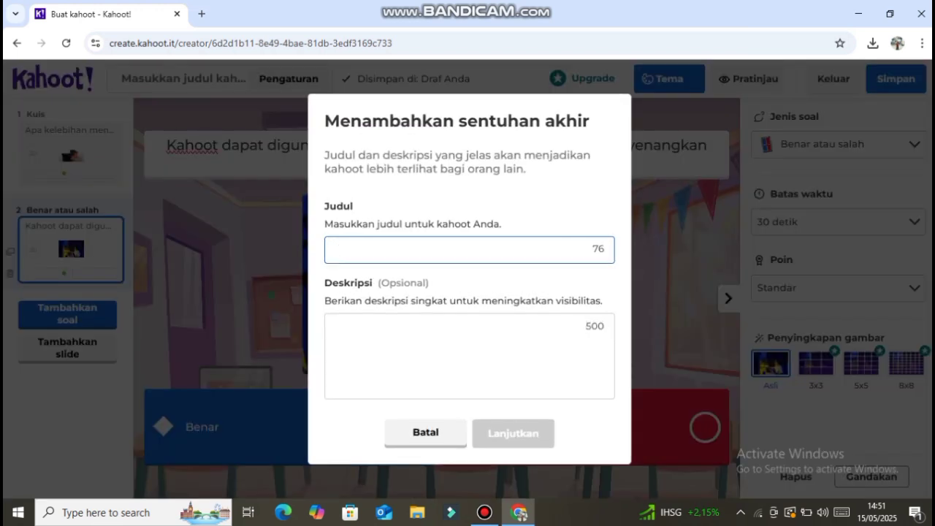
text(Kahoot)
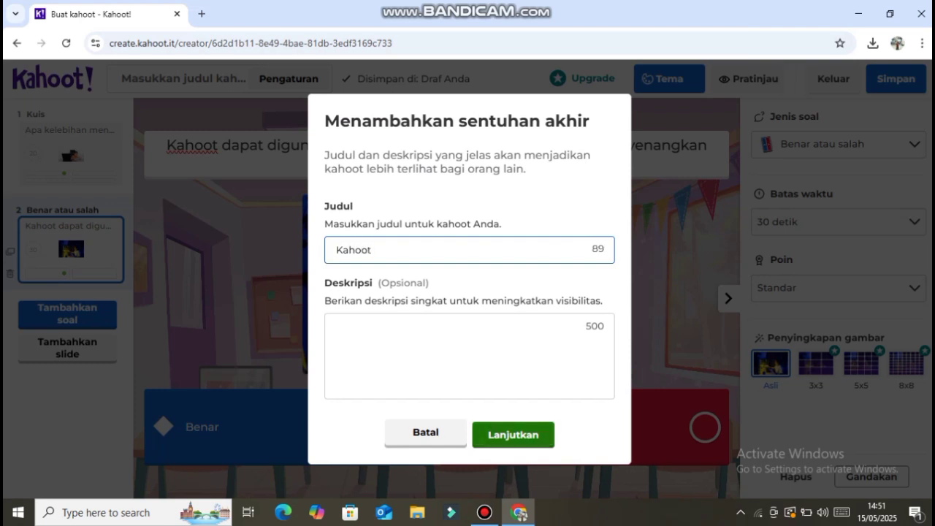
click(513, 432)
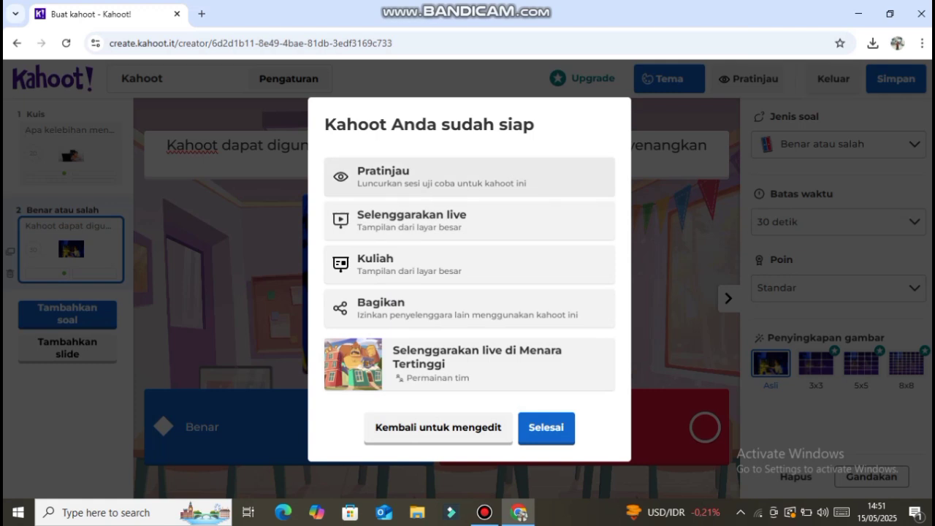
Preview the saved quiz in Mode klasik as far as the waiting lobby, and close the preview.
click(469, 176)
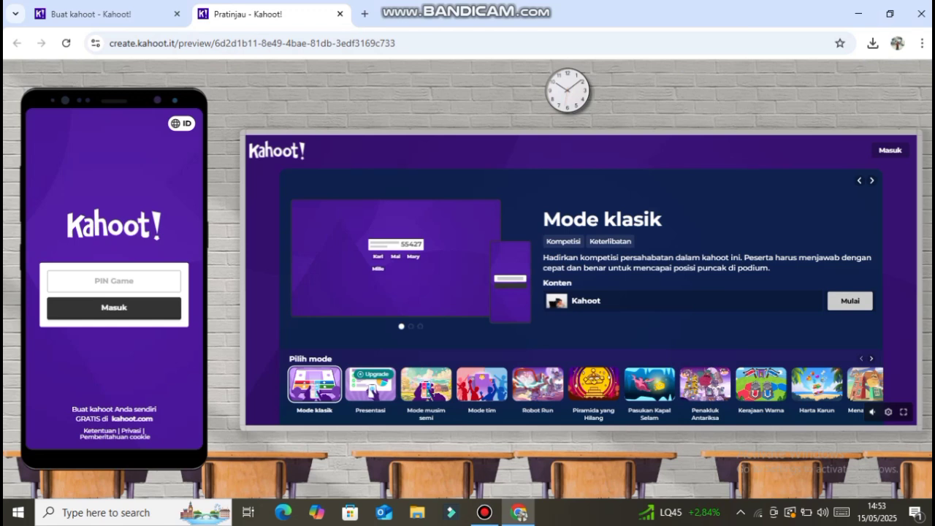
click(849, 301)
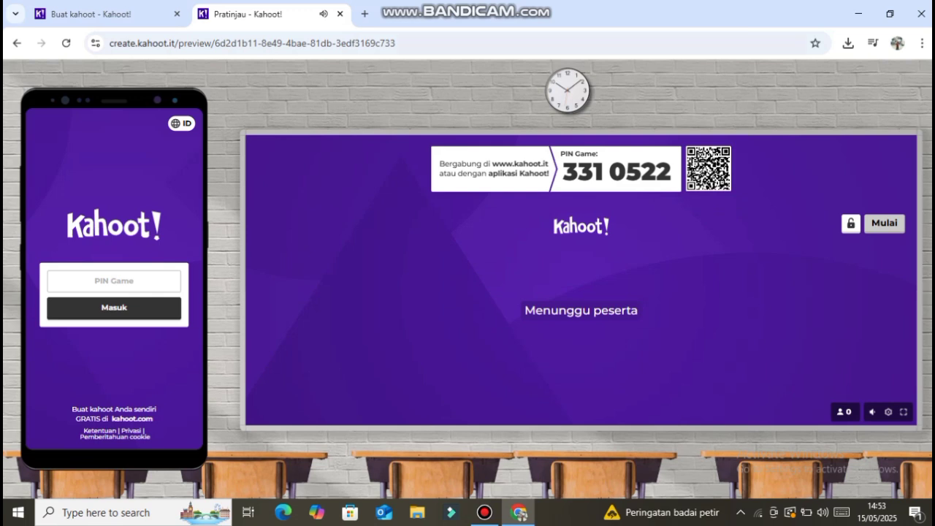
click(91, 14)
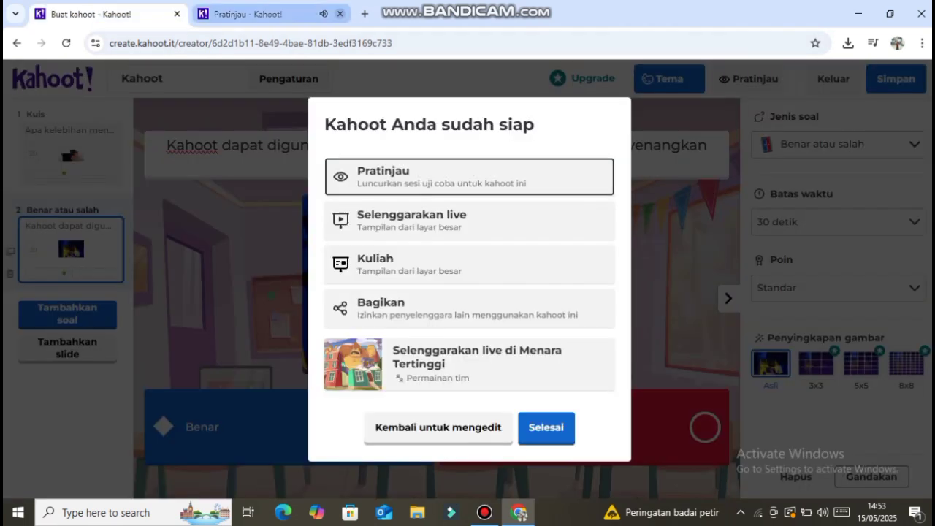
click(339, 14)
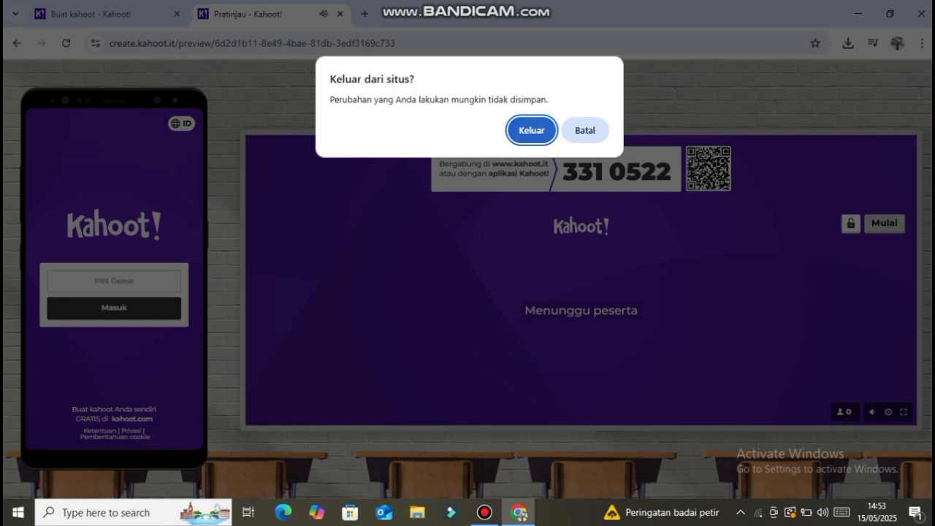
key(Return)
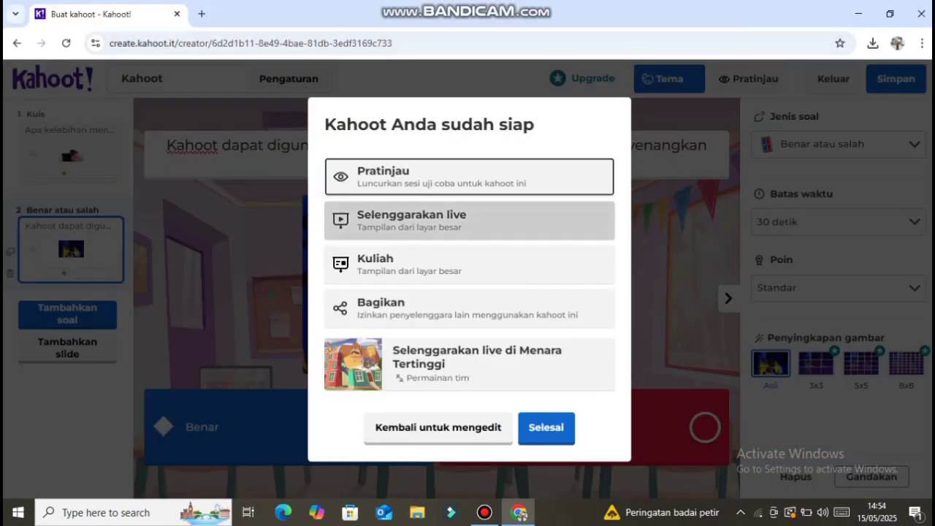
Finish editing and launch the "Kahoot" quiz from the library as a solo game.
click(546, 429)
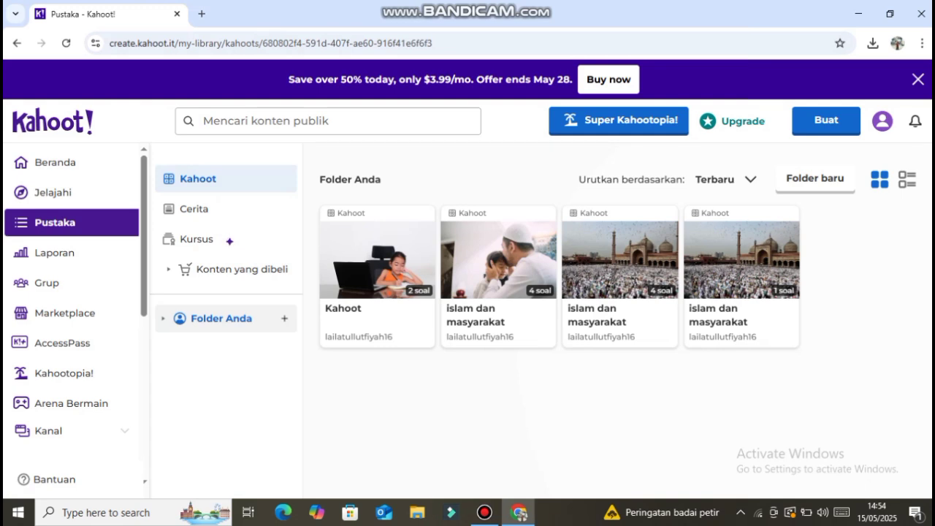
double_click(376, 272)
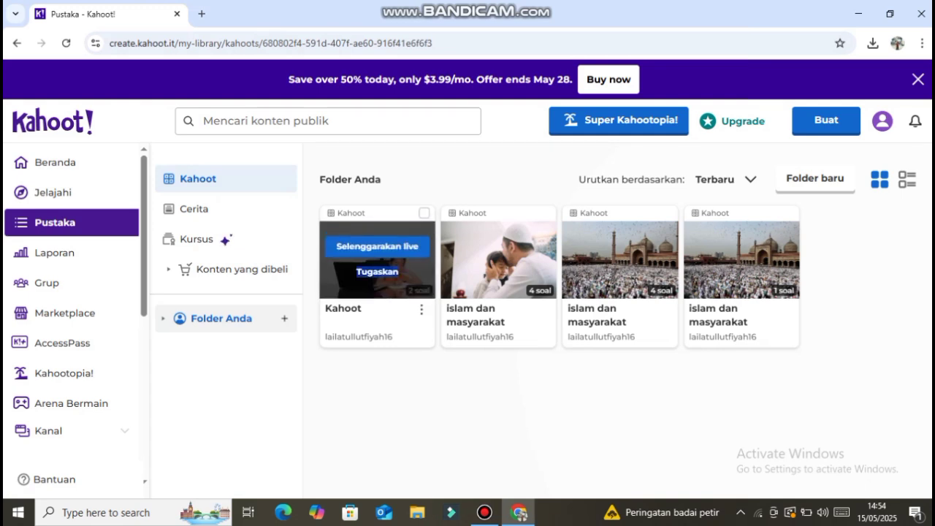
click(420, 310)
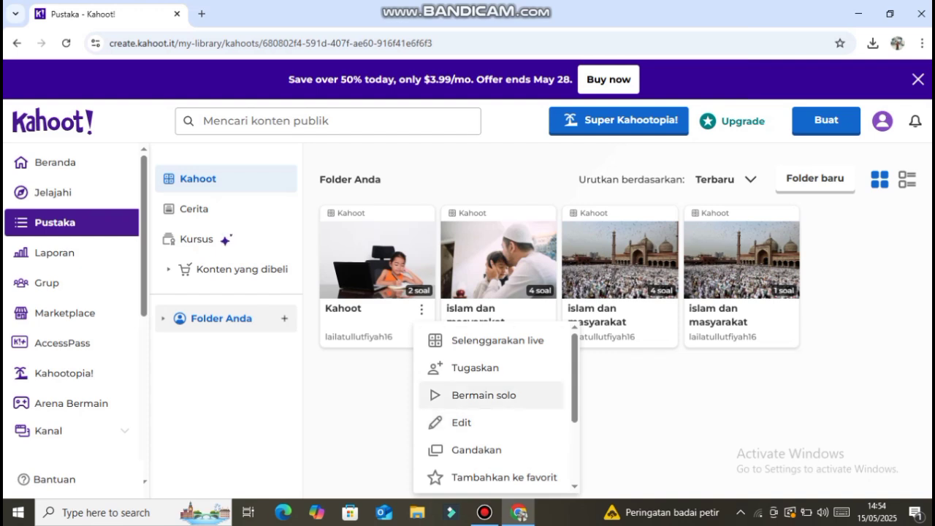
click(484, 395)
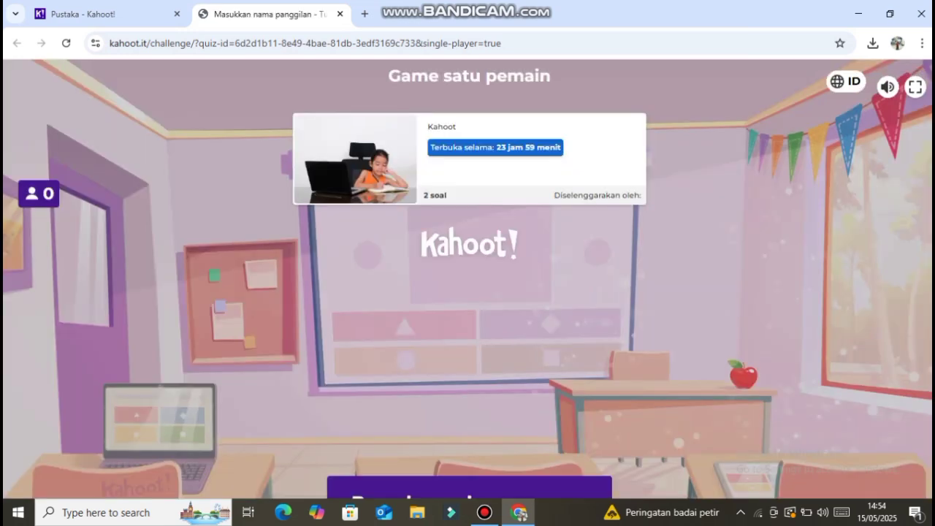
Enter the player's nickname and join the single-player game.
click(431, 447)
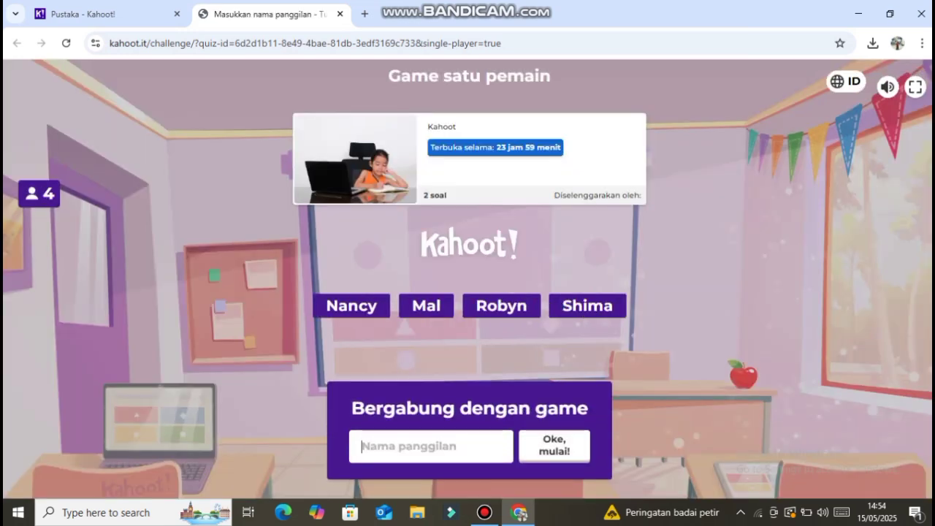
text(vivi)
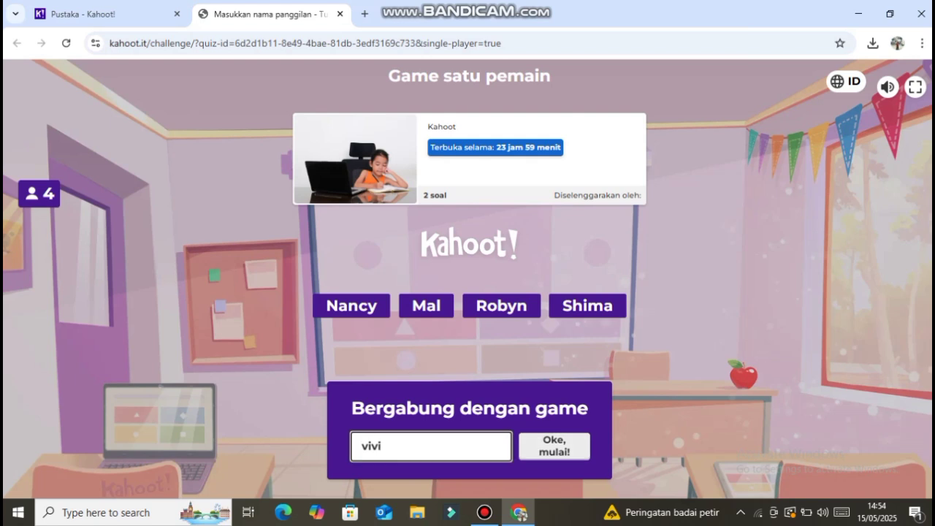
key(Return)
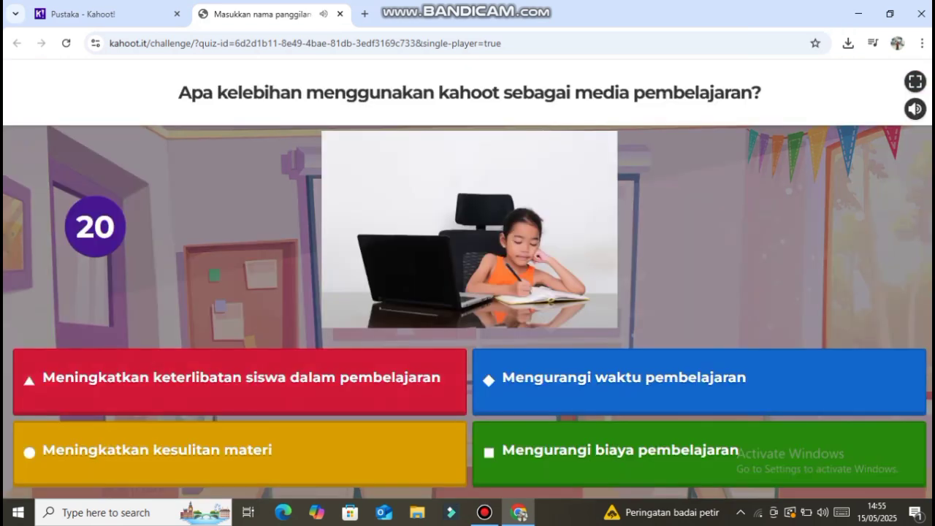
Answer the first question with "Meningkatkan keterlibatan siswa dalam pembelajaran" and the true-or-false question with "Benar", continuing after each answer.
click(240, 381)
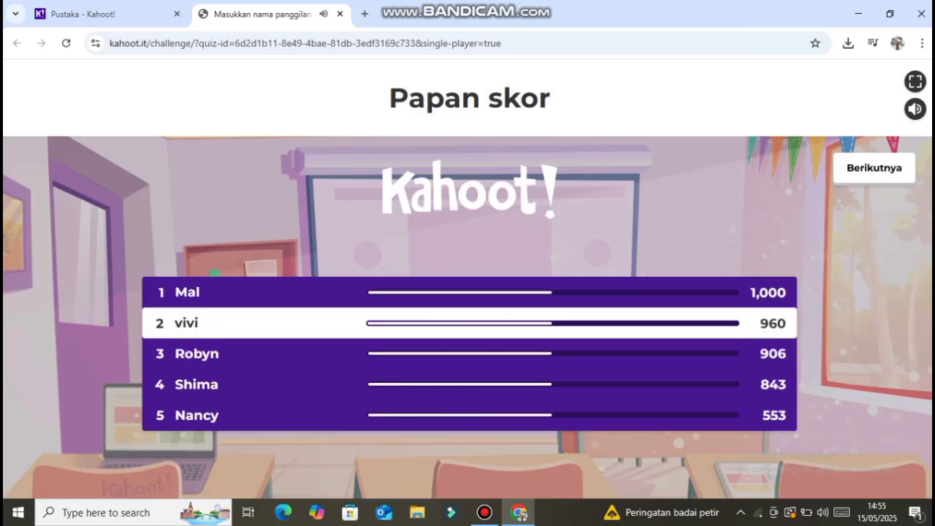
click(874, 168)
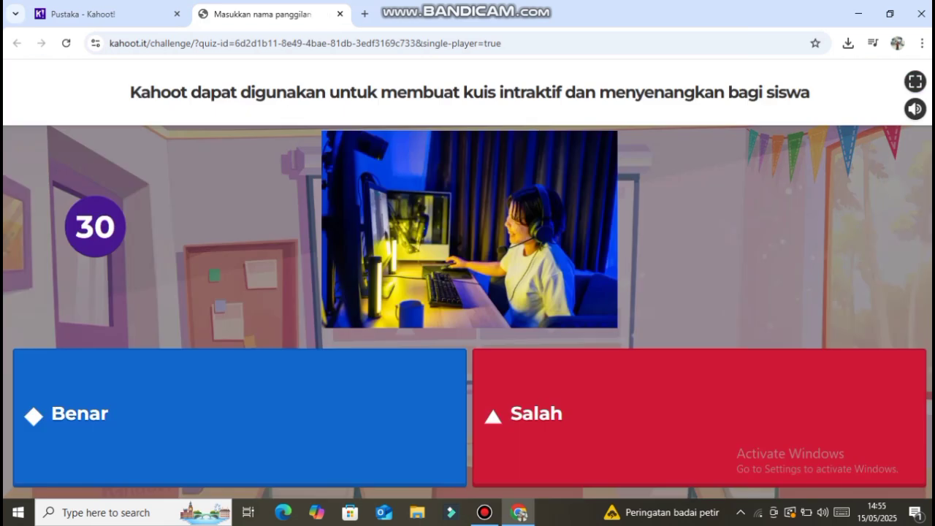
click(239, 417)
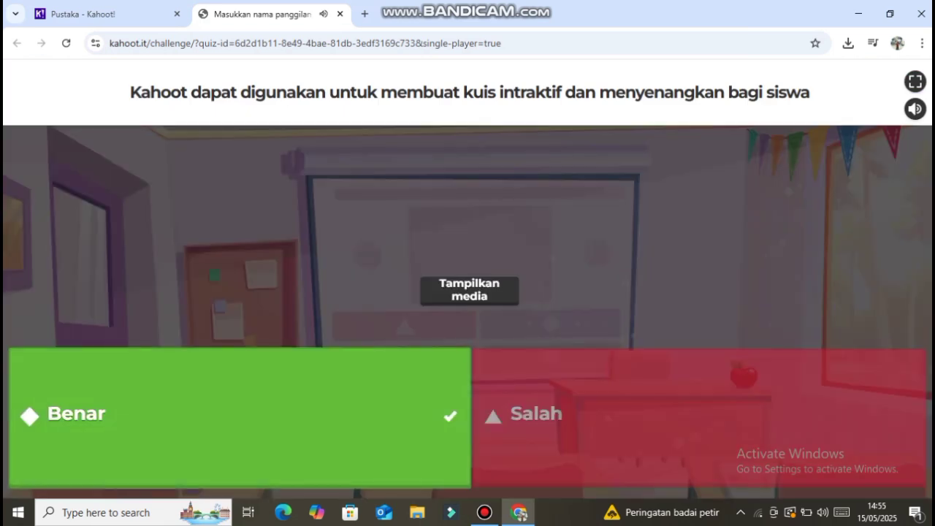
click(880, 221)
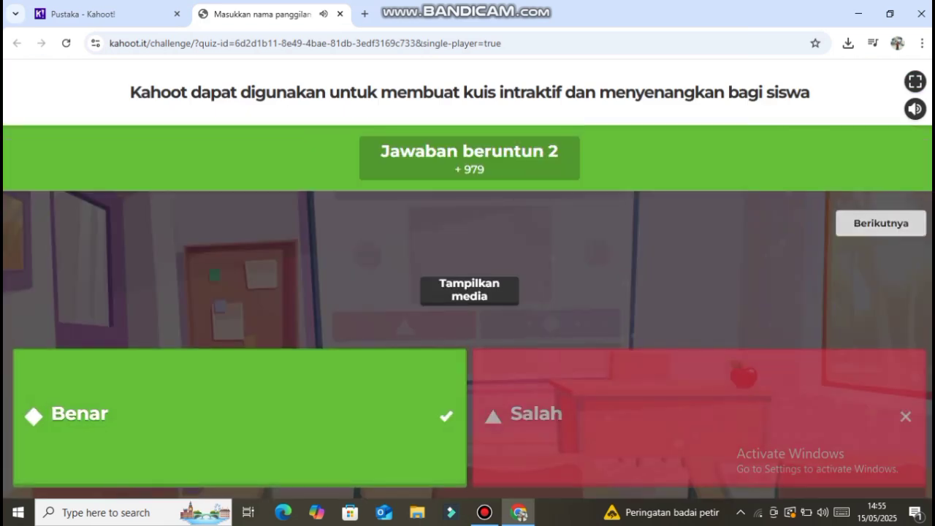